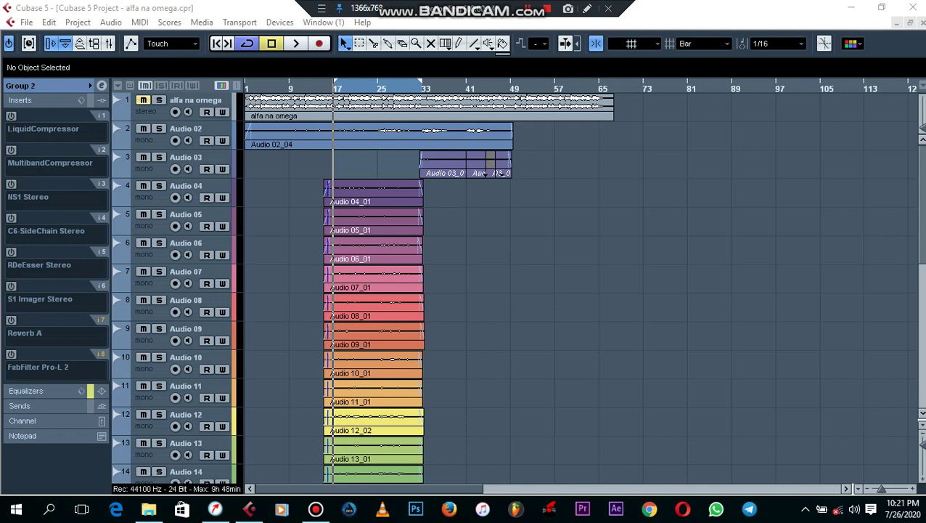
- Show the Transport panel and solo the Group 1 and Audio 02 tracks
key(F2)
key(shift+g)
key(shift+g)
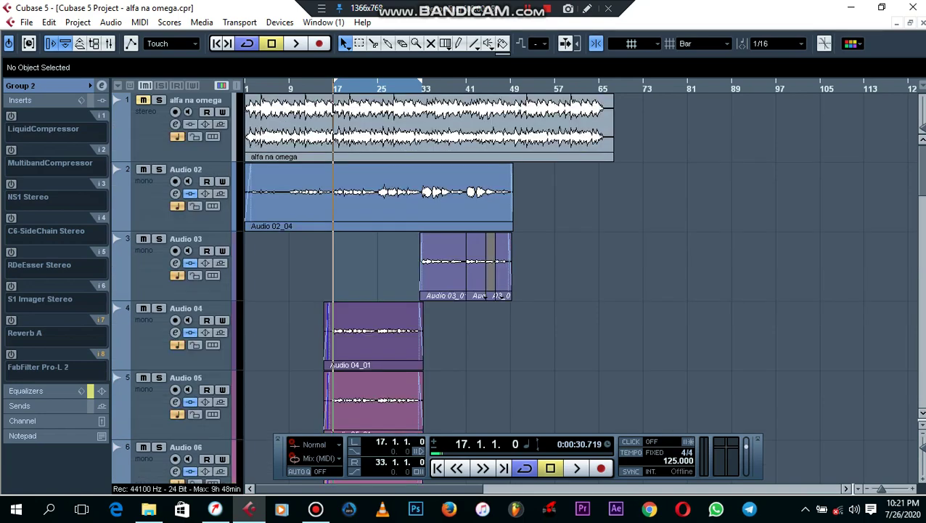
key(h)
key(h)
key(h)
key(h)
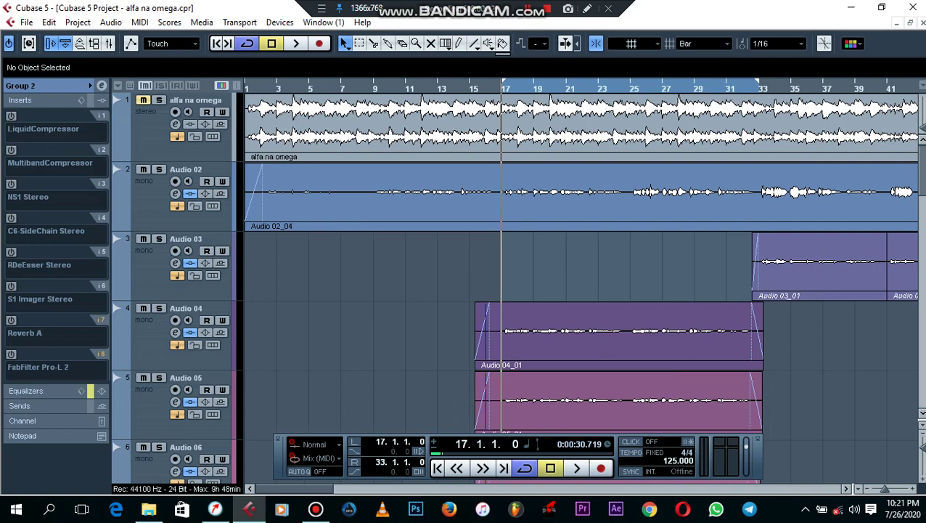
scroll(508, 283, down, 15)
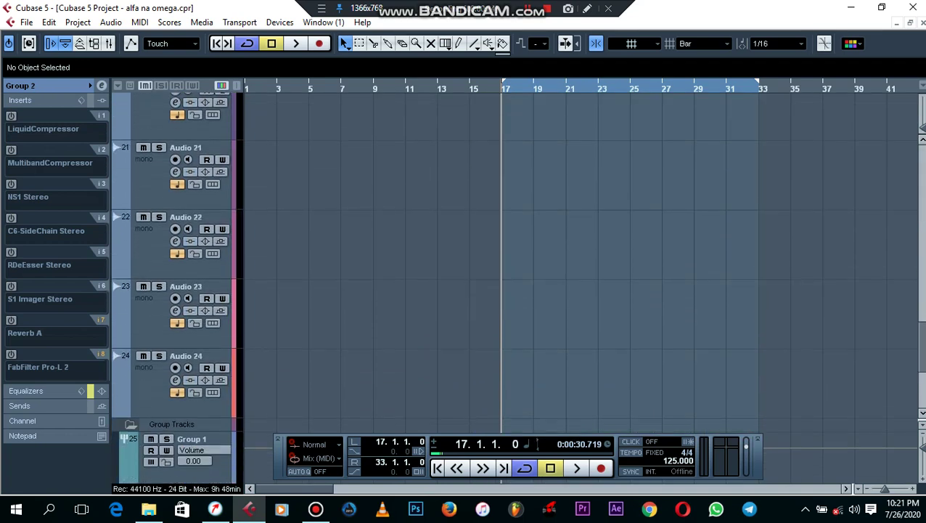
key(s)
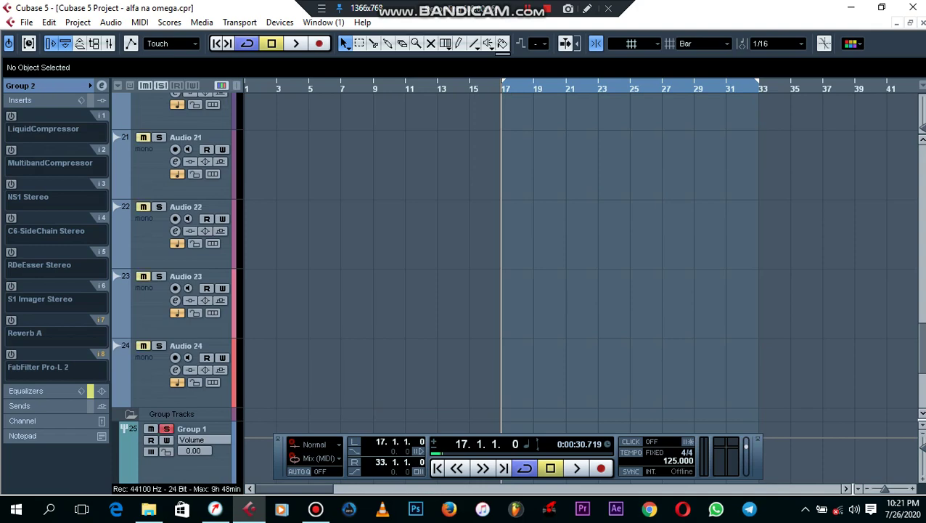
scroll(508, 283, up, 15)
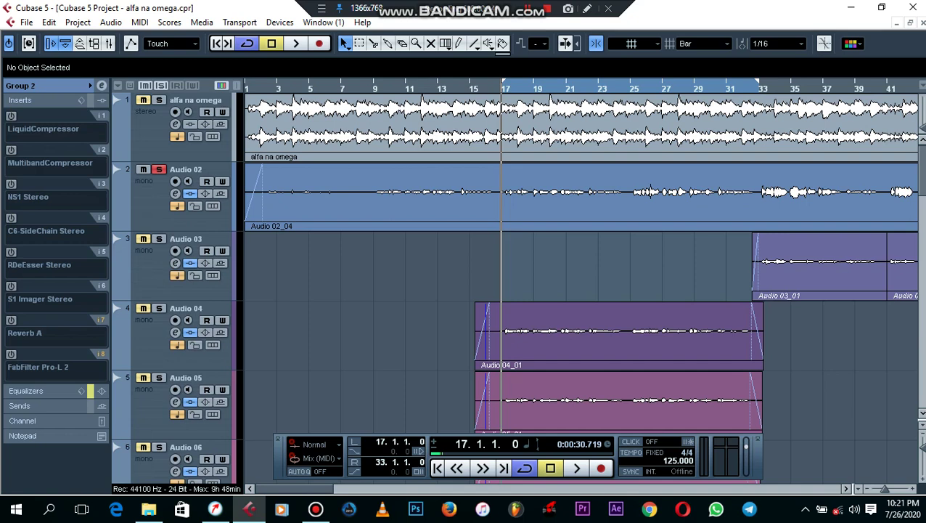
- Play back the soloed Audio 02 vocal from bar 17 and hide the Transport panel
key(space)
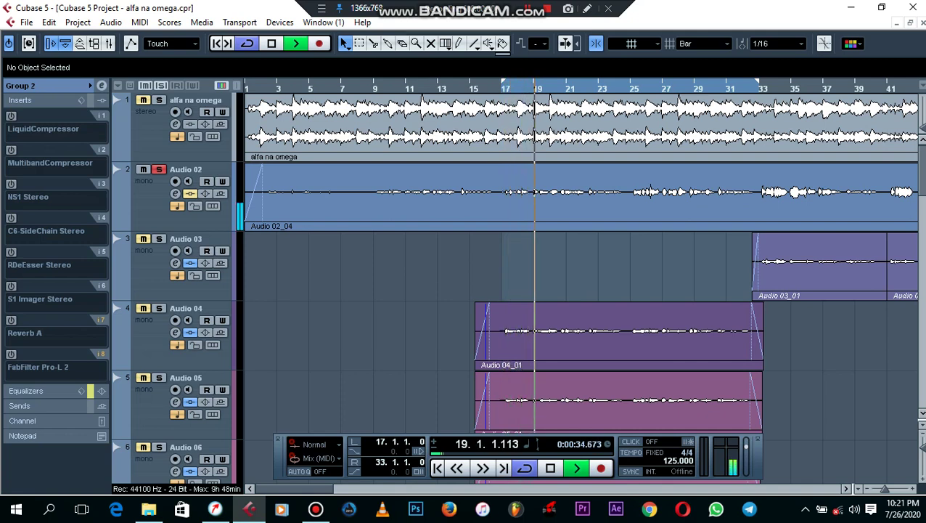
key(F2)
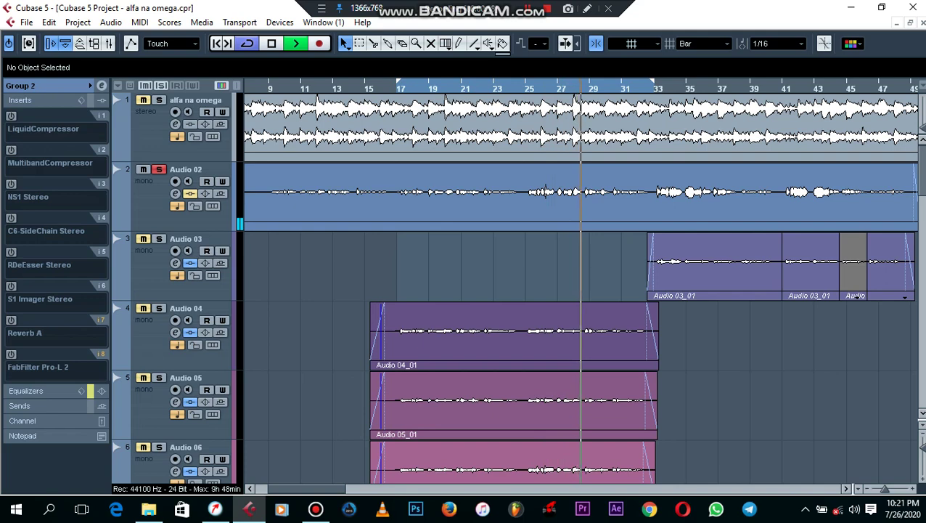
key(space)
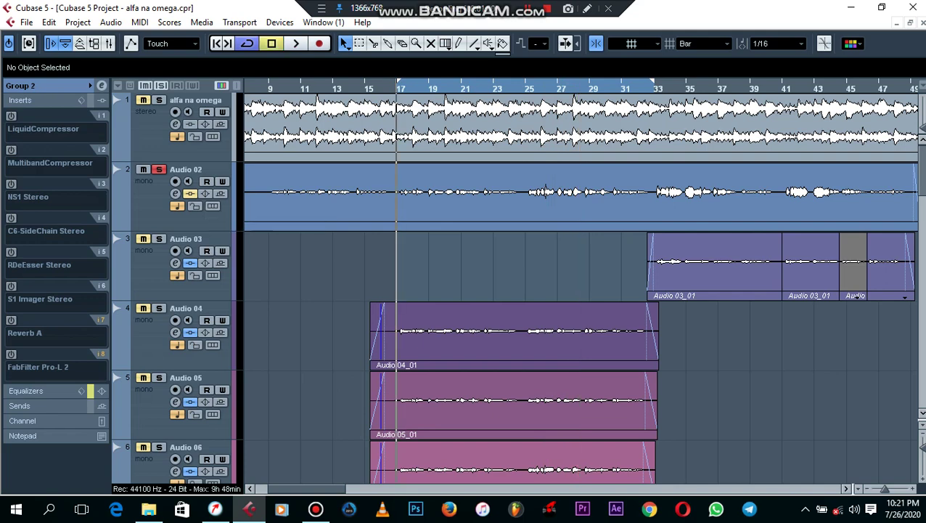
- Reactivate the bypassed inserts of Audio 02, review the AutoTuneVST settings in its first insert slot, and start playback
click(175, 193)
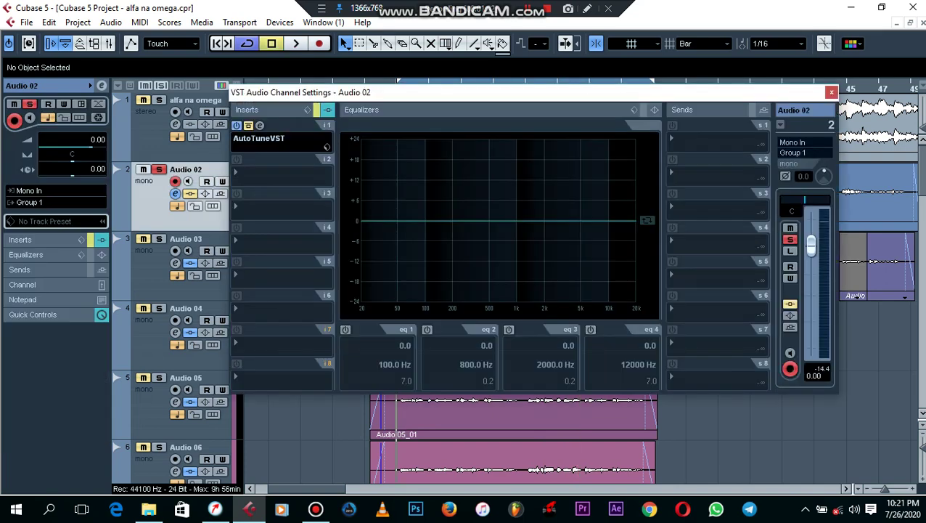
click(327, 146)
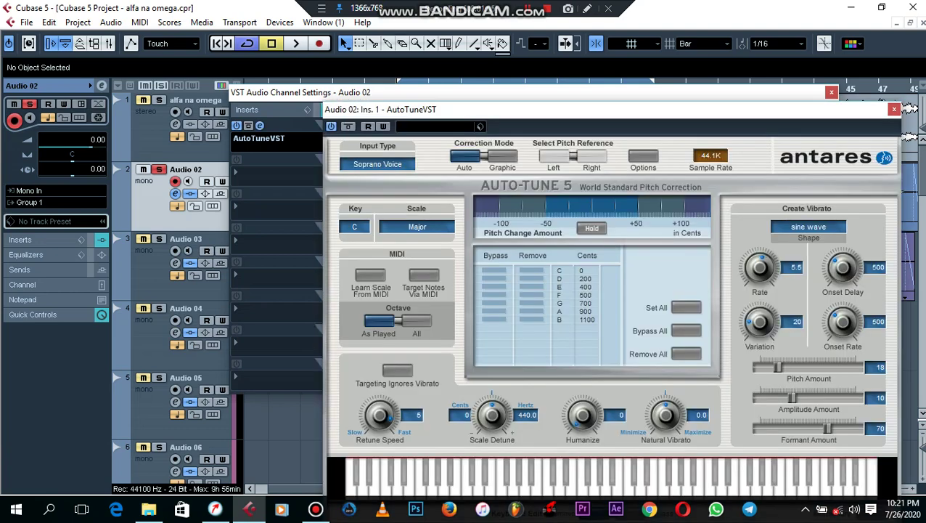
click(894, 109)
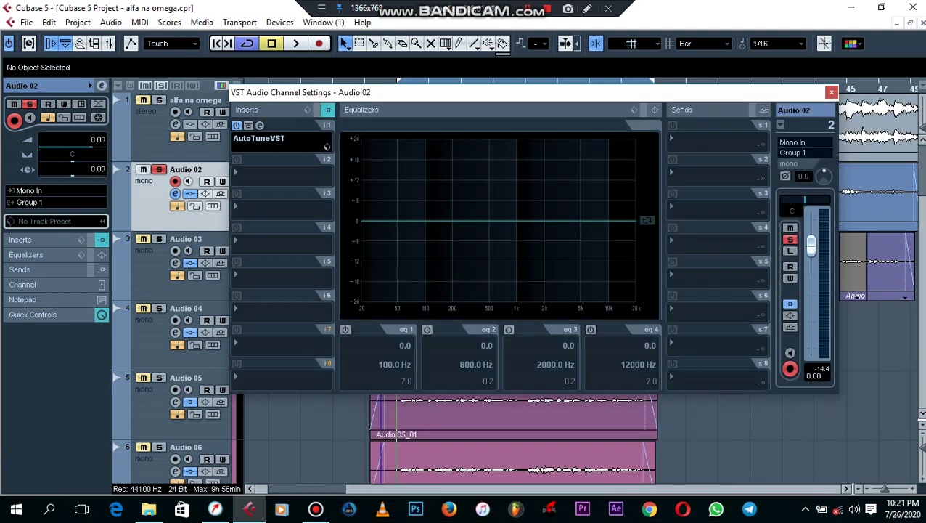
click(831, 93)
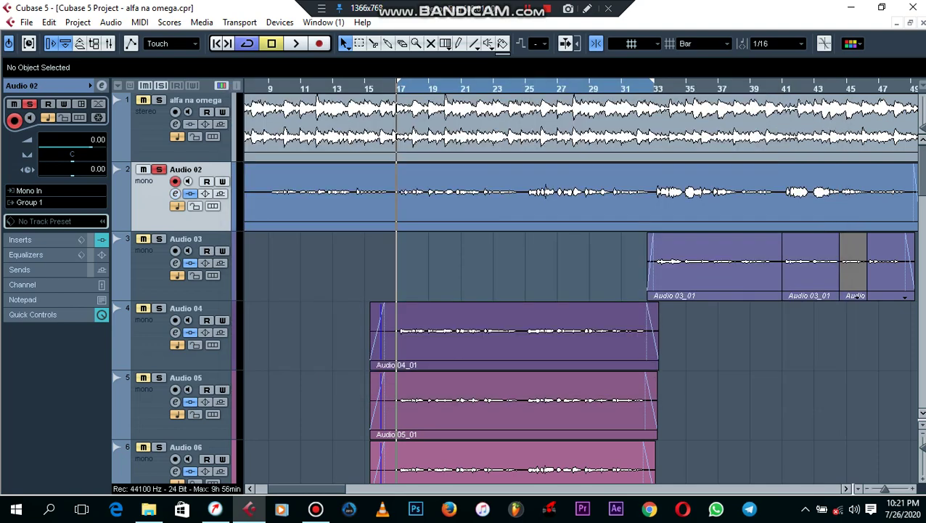
key(space)
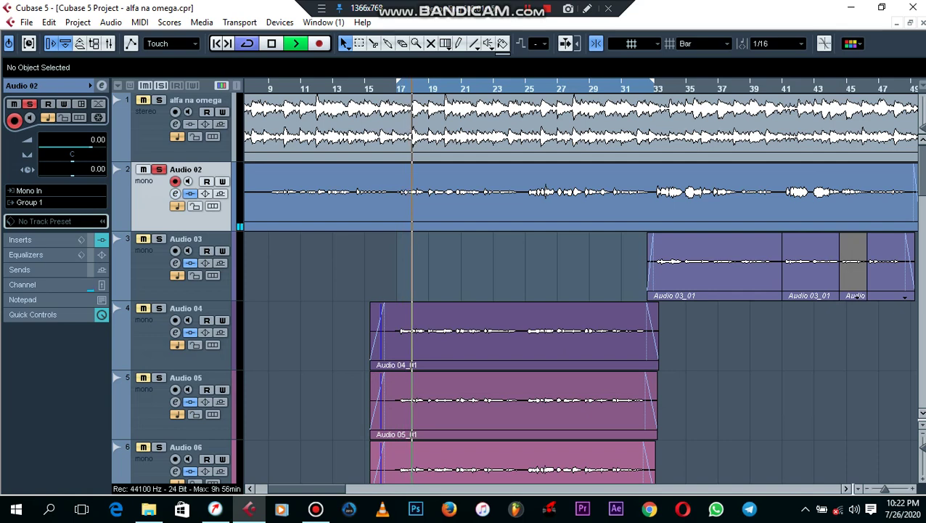
- Stop playback and reactivate the bypassed equalizers in the Group 1 channel settings
scroll(580, 283, down, 15)
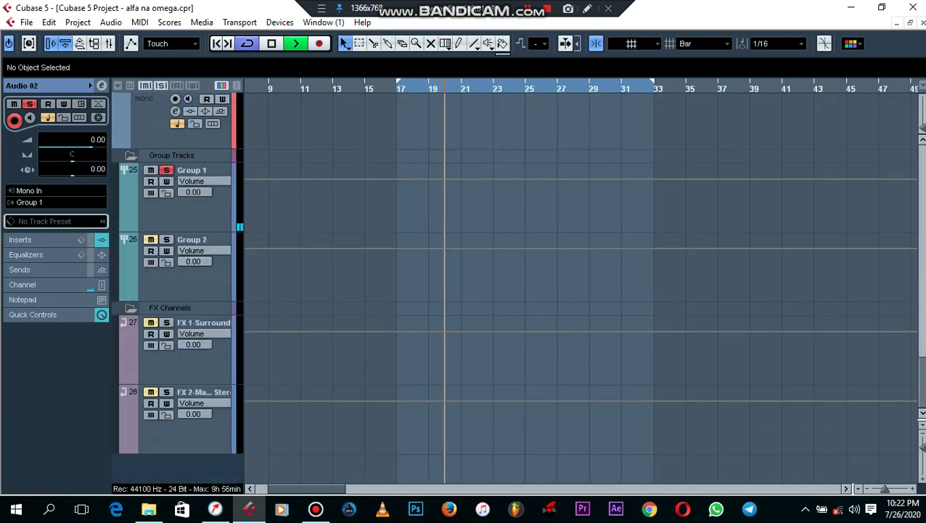
click(190, 209)
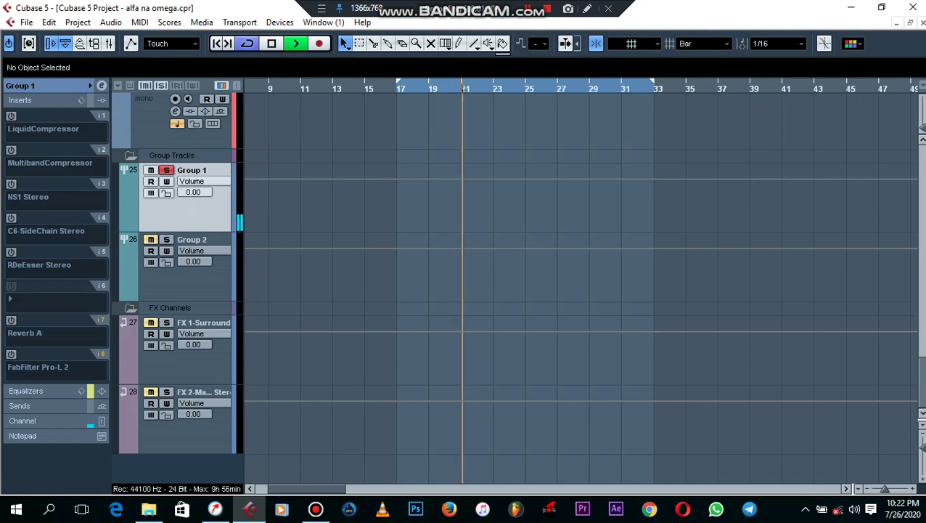
scroll(580, 283, up, 10)
scroll(581, 283, up, 4)
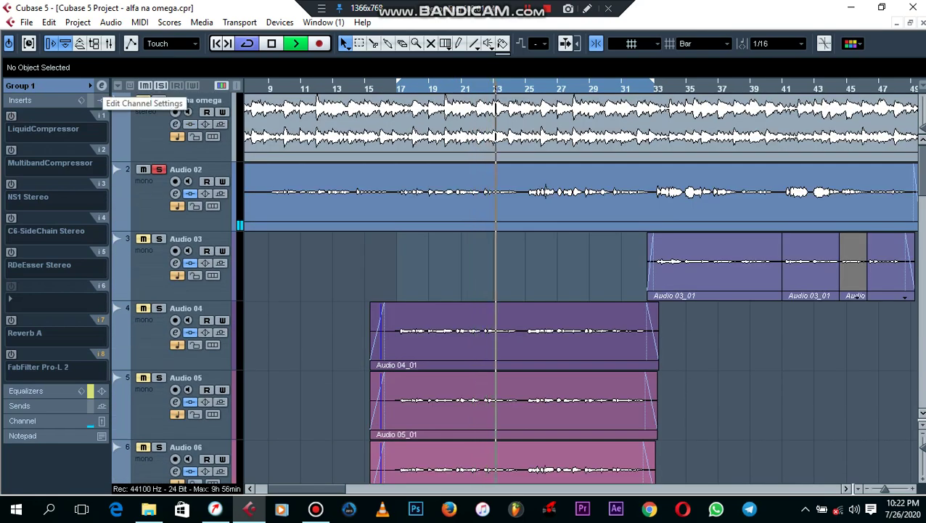
key(space)
click(101, 86)
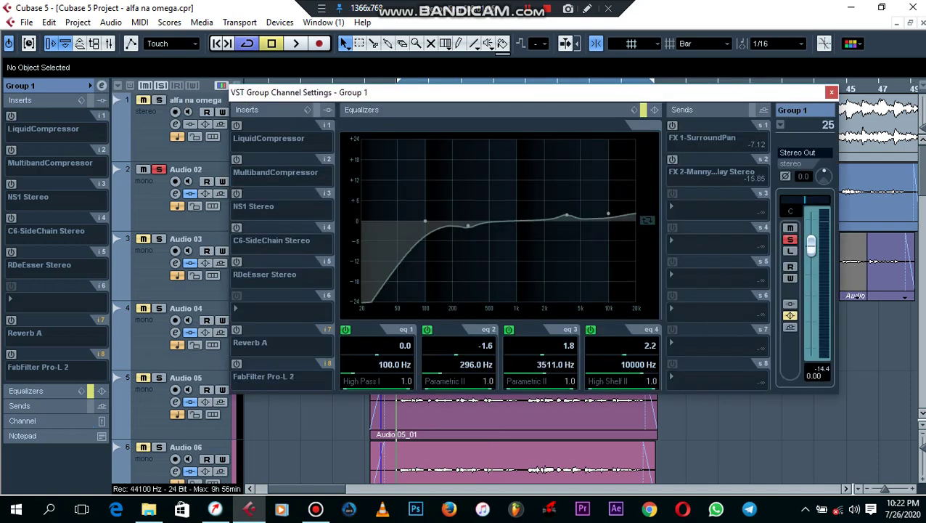
drag(419, 88, 390, 153)
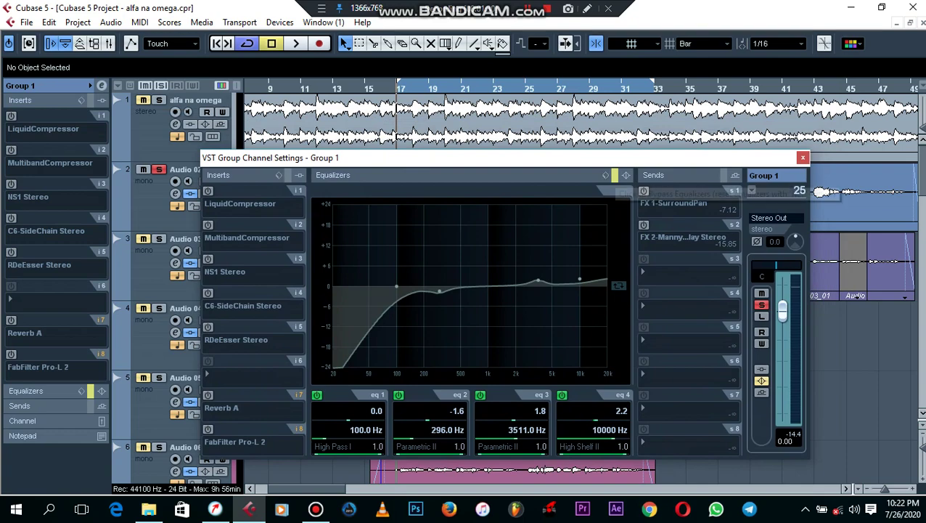
click(615, 175)
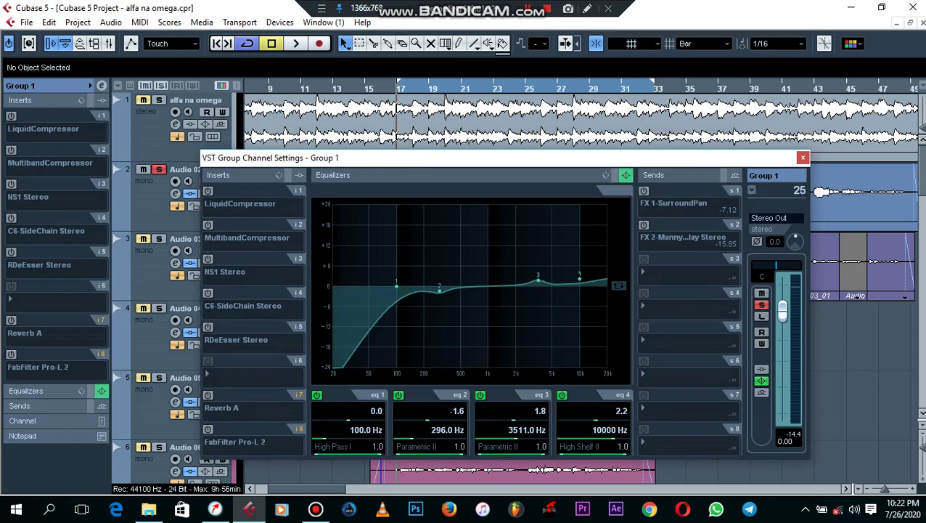
- Choose the Lead Vox Male equalizer preset for Group 1 and audition the vocal
click(605, 175)
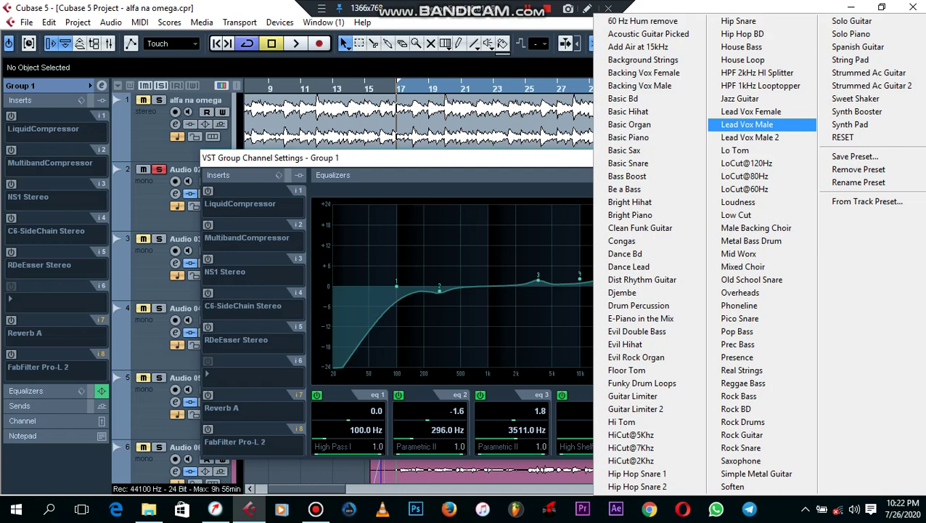
click(747, 124)
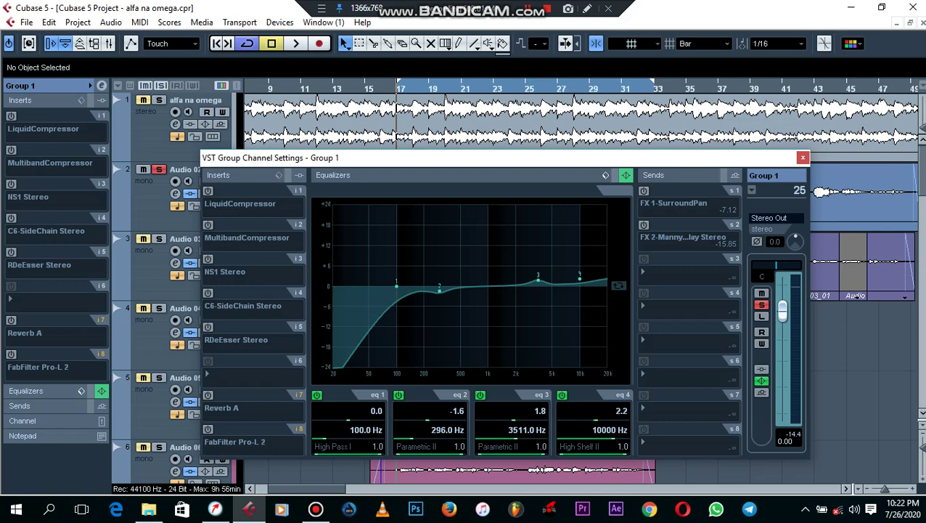
key(space)
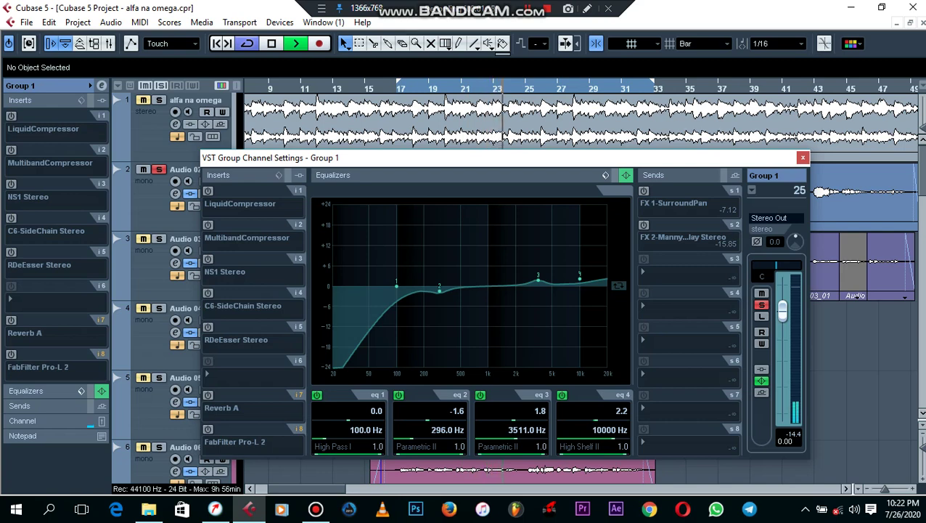
key(space)
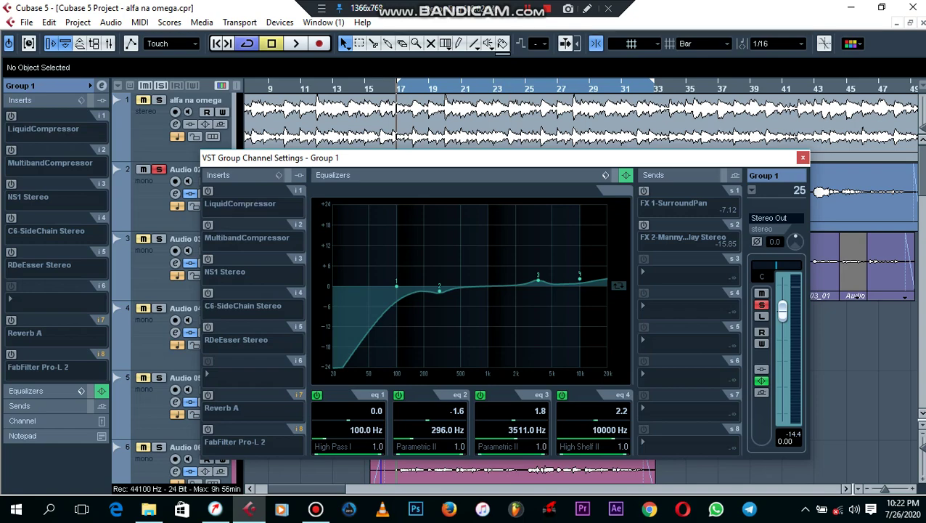
- Activate the LiquidCompressor in Group 1's first insert slot and open its editor
click(209, 191)
click(243, 202)
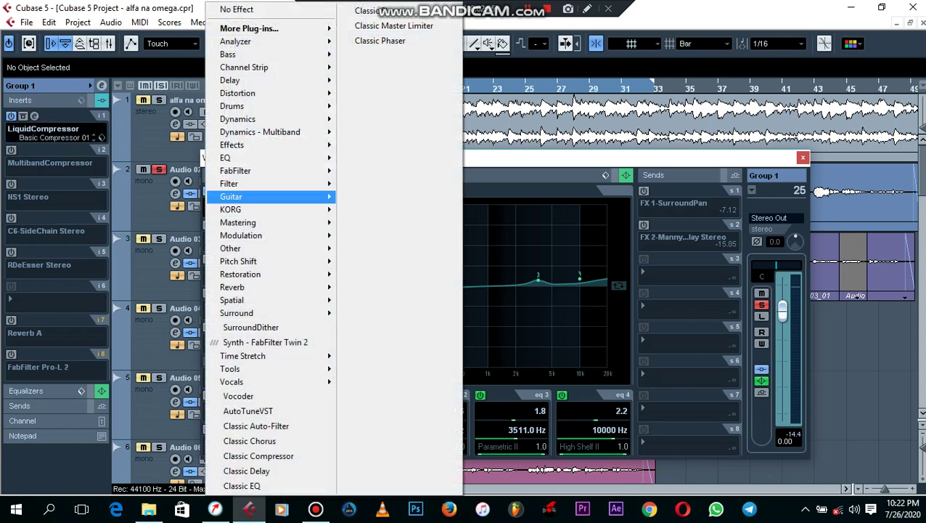
key(Escape)
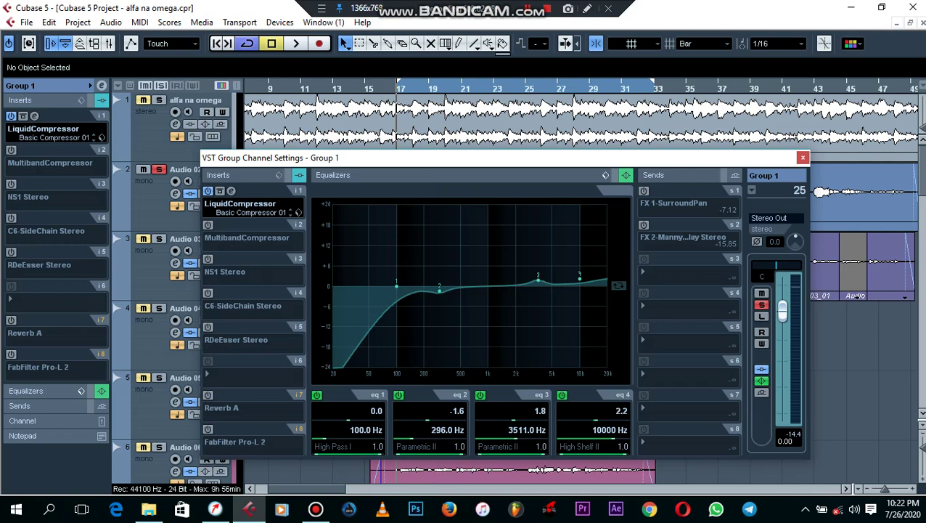
click(230, 190)
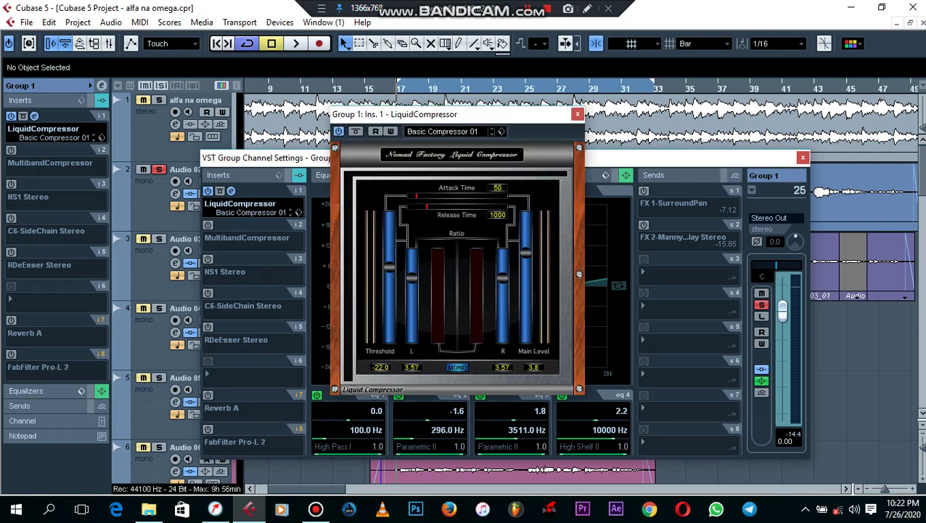
drag(439, 116, 487, 96)
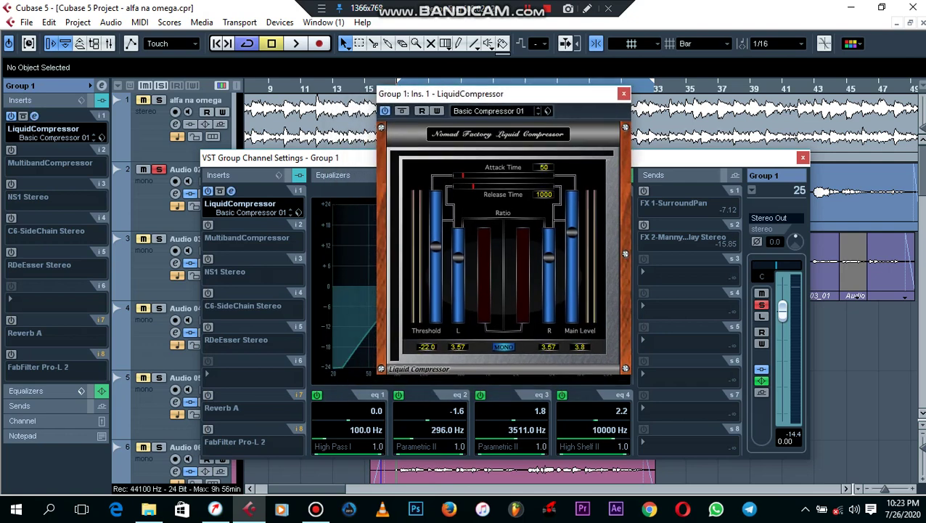
- Set the LiquidCompressor's threshold to -22.1 and its main level to 0.1, and audition the vocal
drag(434, 245, 434, 237)
drag(434, 236, 434, 247)
drag(557, 96, 545, 92)
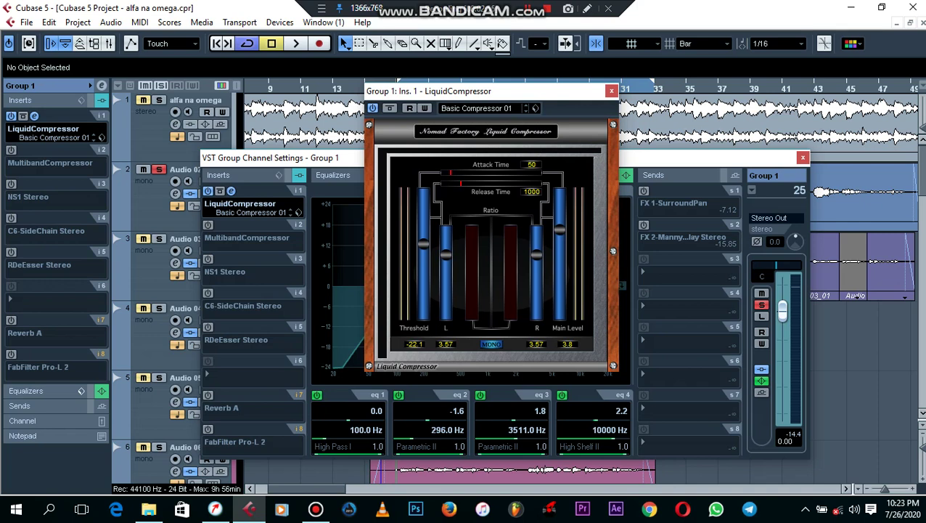
drag(560, 229, 560, 252)
key(space)
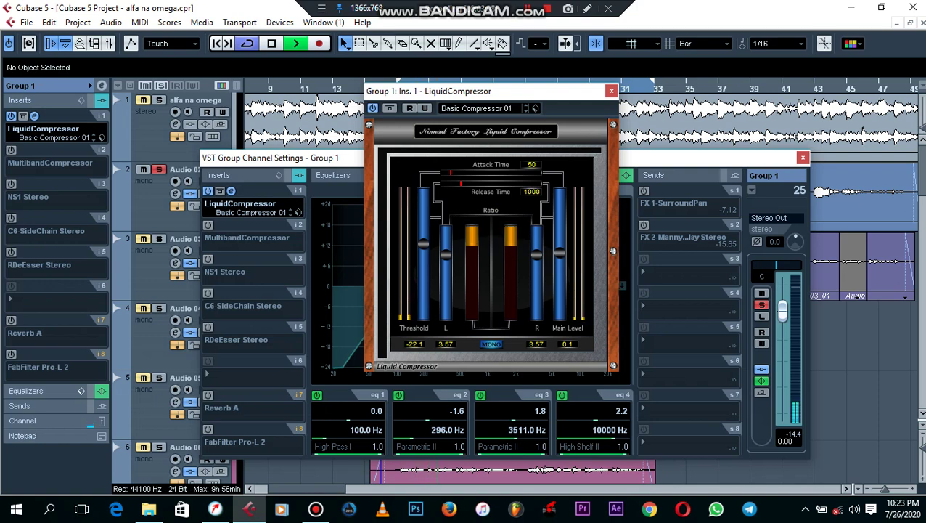
key(space)
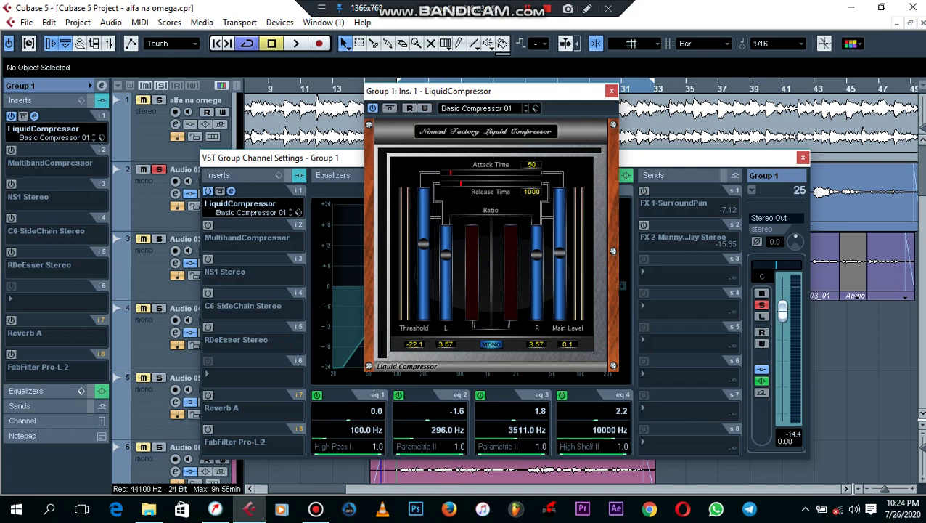
- Set the LiquidCompressor's main level to 4.0 and compare playback with the compressor off and on before closing its editor
key(space)
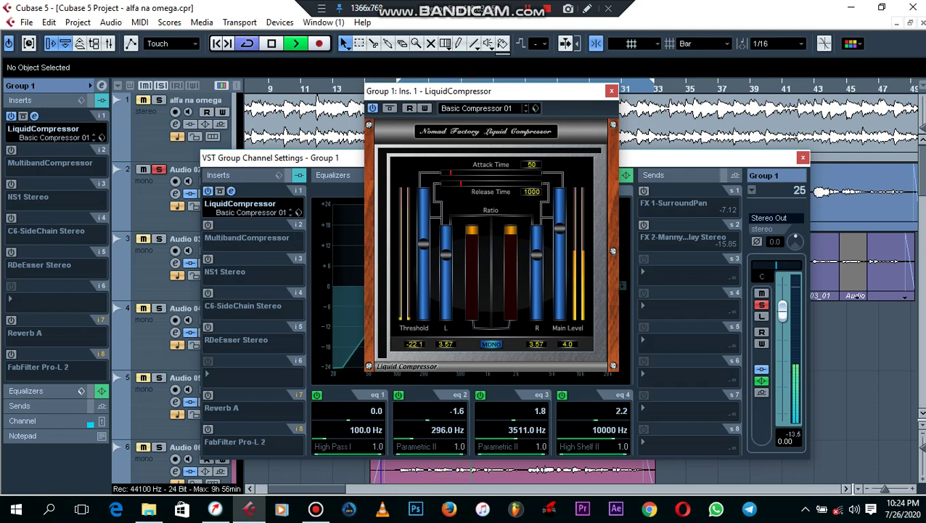
click(373, 108)
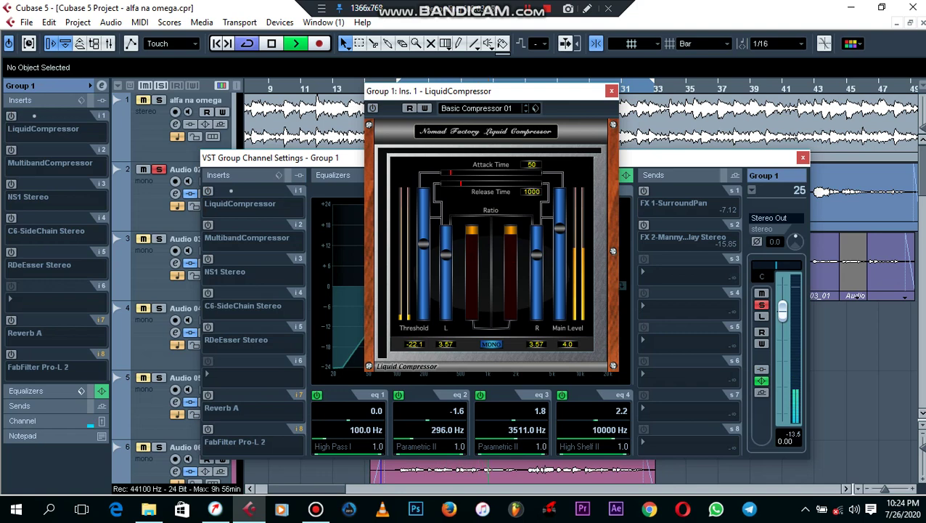
click(373, 108)
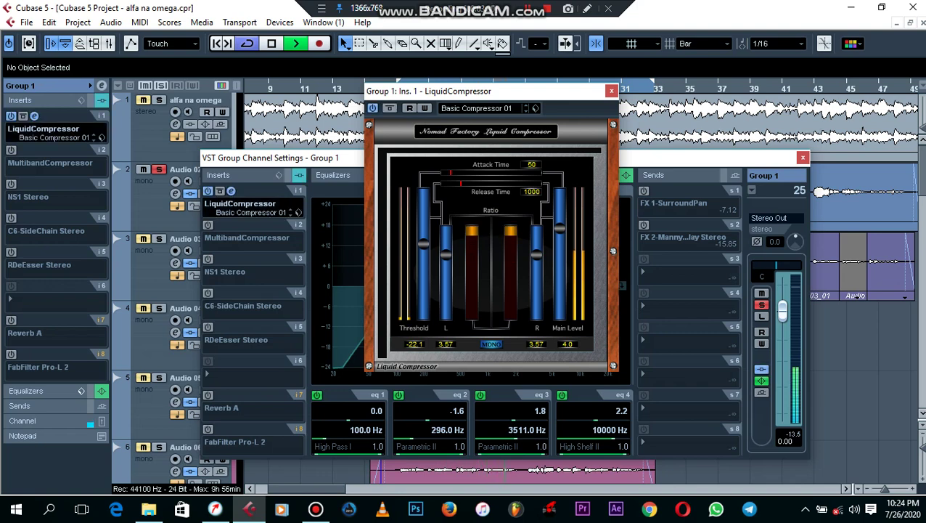
key(space)
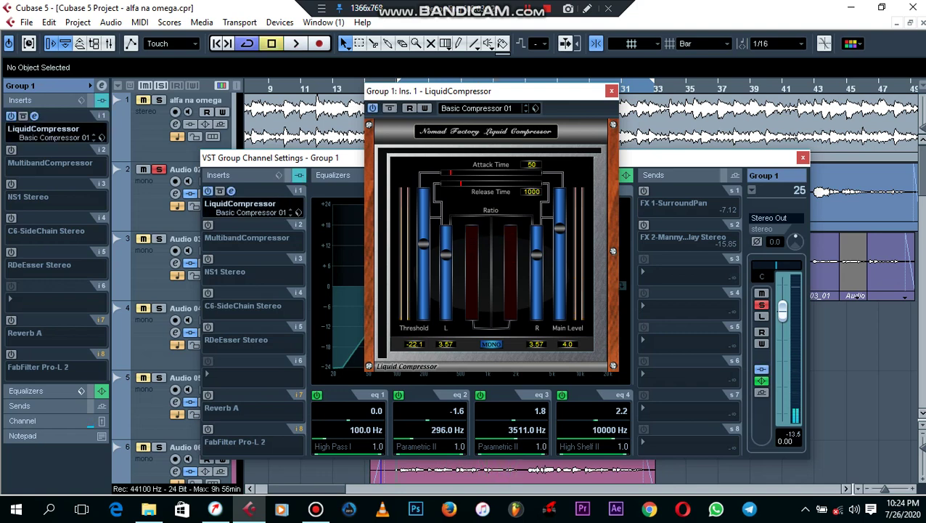
click(612, 90)
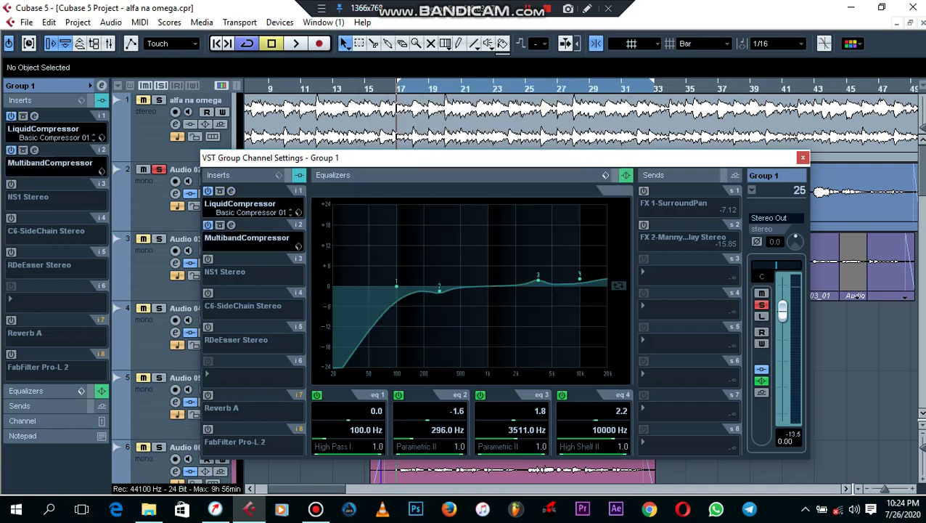
- Open the MultibandCompressor in Group 1's second insert slot and reload the plug-in there to restore its default bands
click(231, 224)
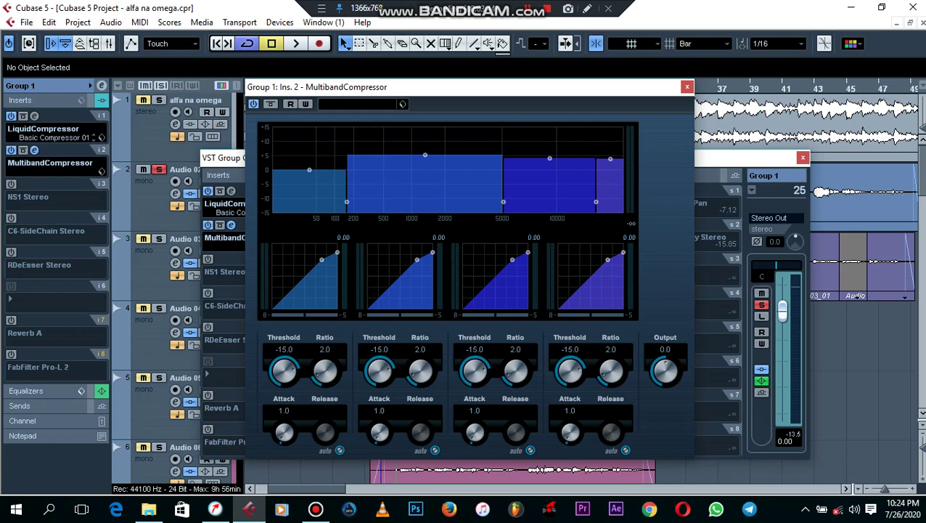
click(228, 237)
mouse_move(254, 119)
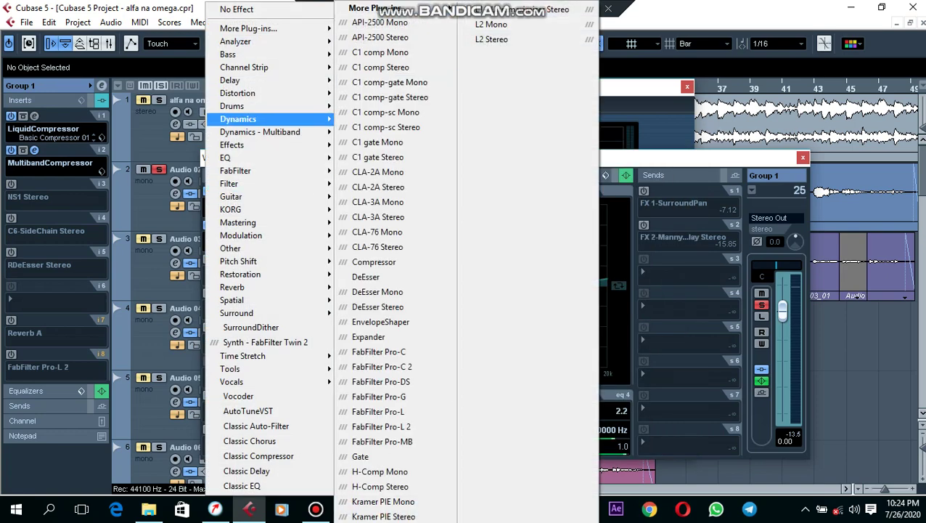
mouse_move(374, 9)
click(519, 85)
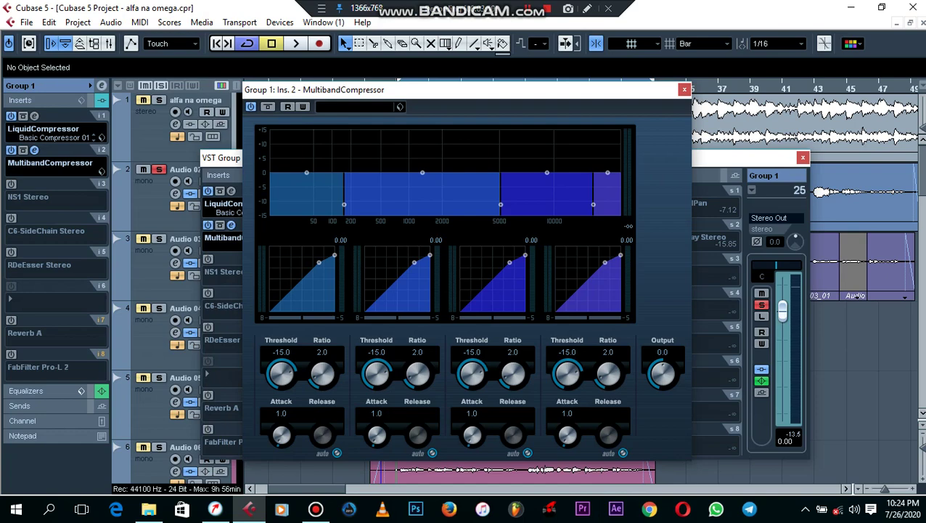
- During playback, raise the MultibandCompressor's second, third and fourth band gains to about 5, 3.5 and 3 dB
drag(435, 89, 479, 152)
key(space)
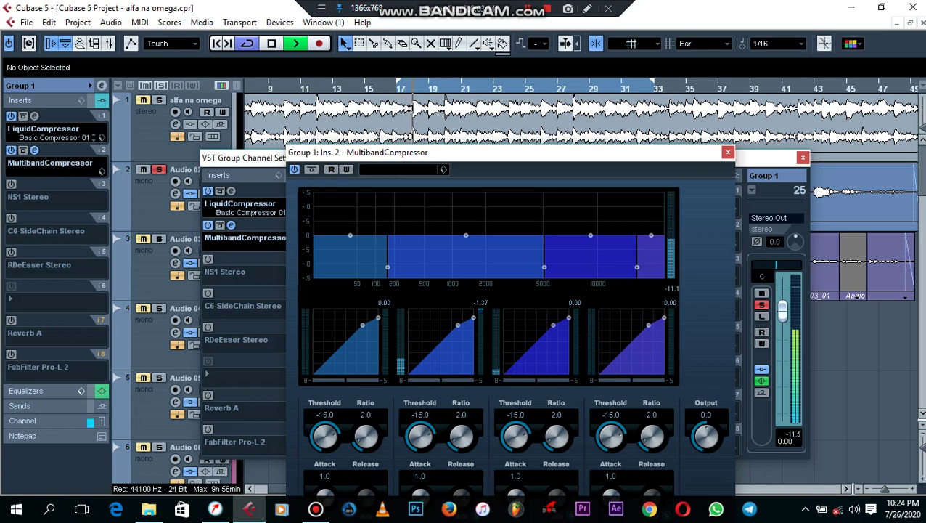
mouse_move(465, 235)
mouse_down()
mouse_move(465, 197)
mouse_move(465, 220)
mouse_up()
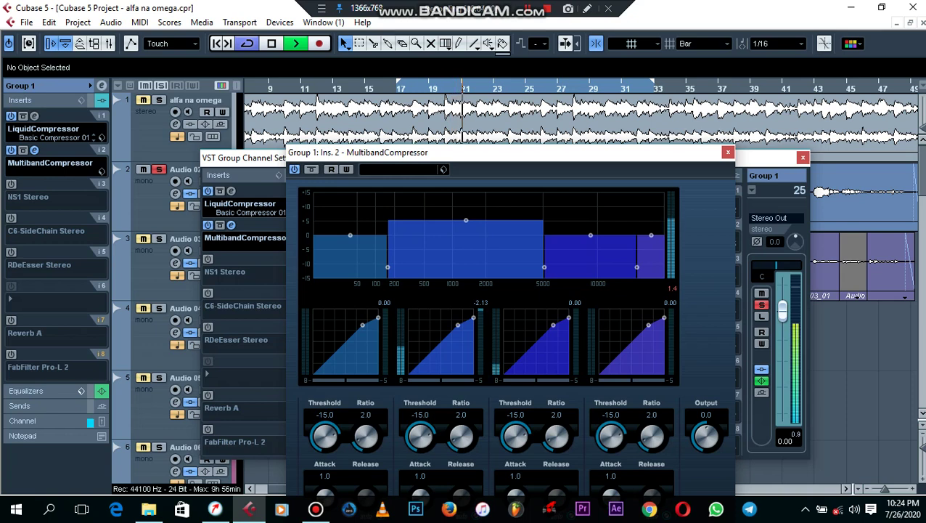
drag(465, 220, 466, 222)
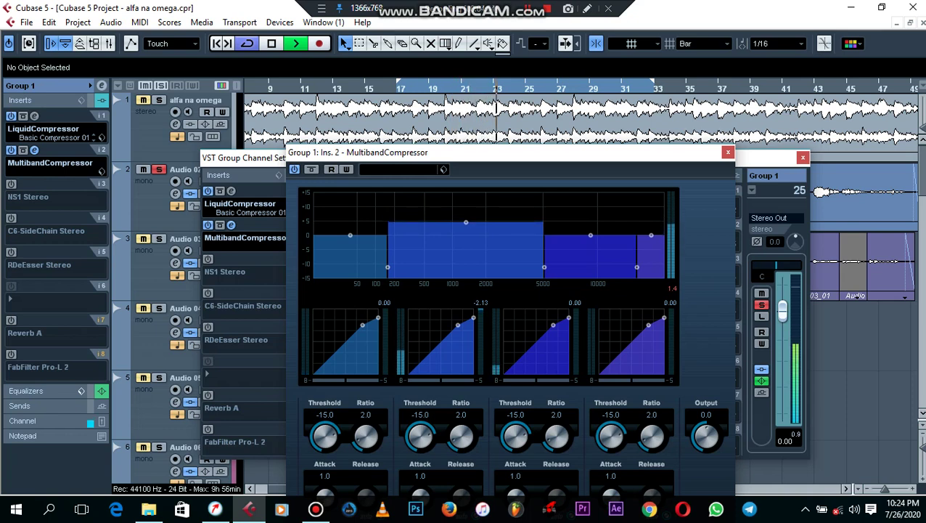
drag(590, 235, 590, 225)
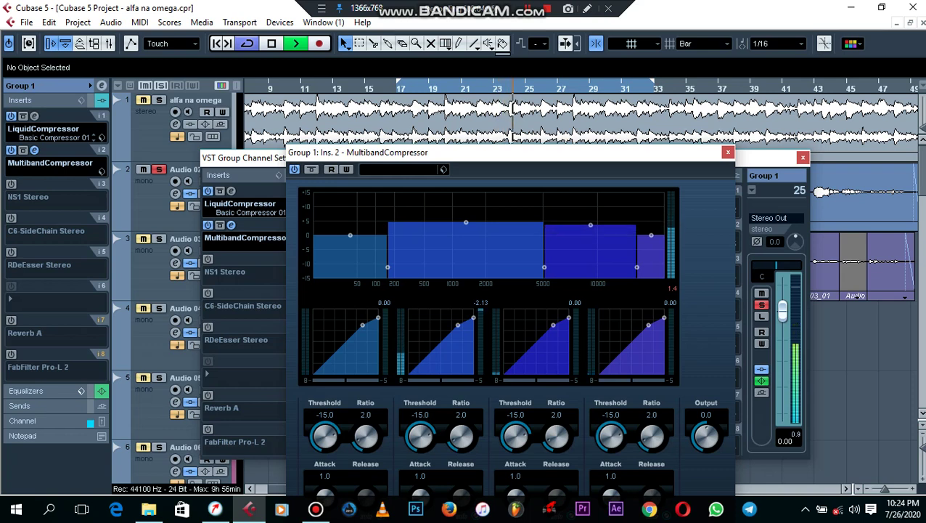
drag(651, 234, 651, 227)
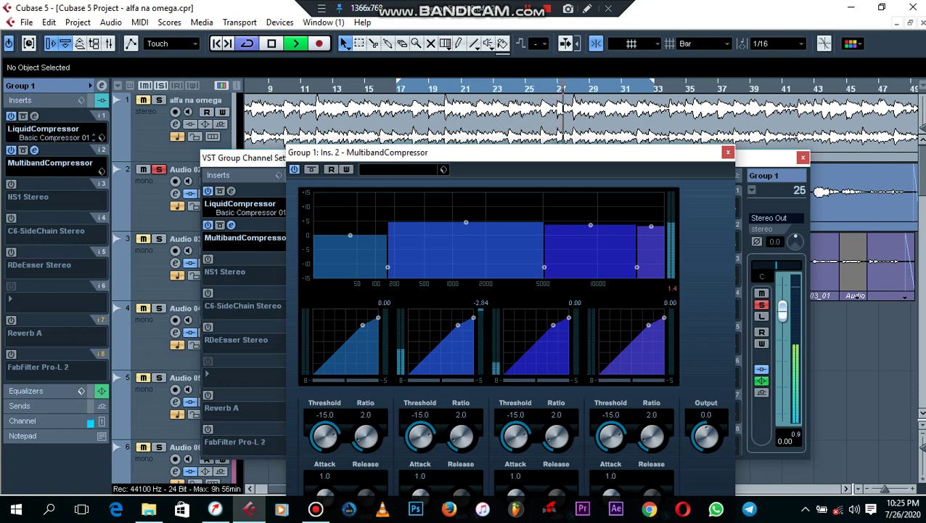
- Compare playback with the MultibandCompressor off and on, return to the loop start, stop playback and close its editor
click(294, 170)
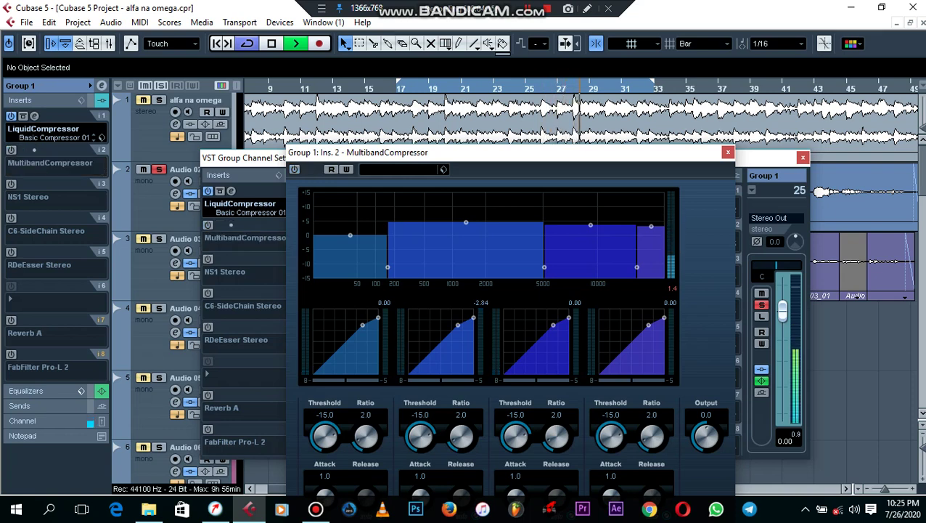
click(294, 169)
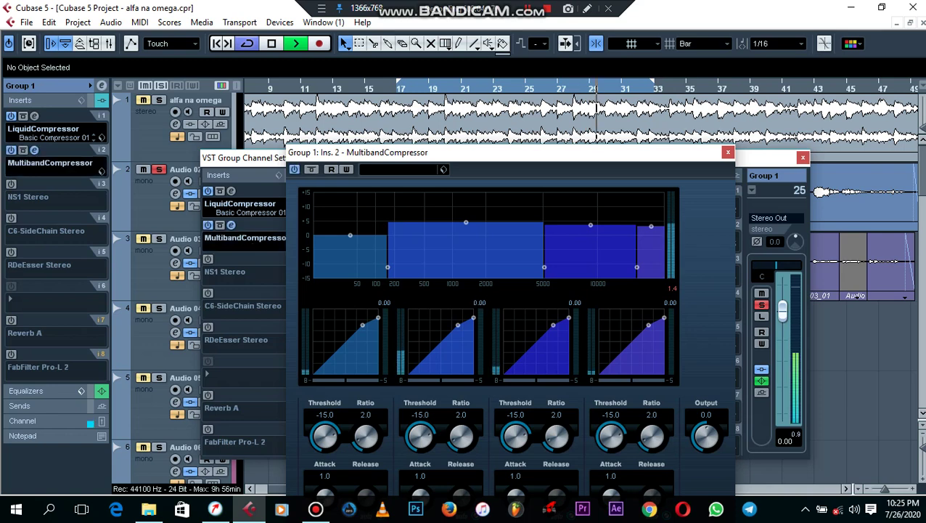
key(KP_1)
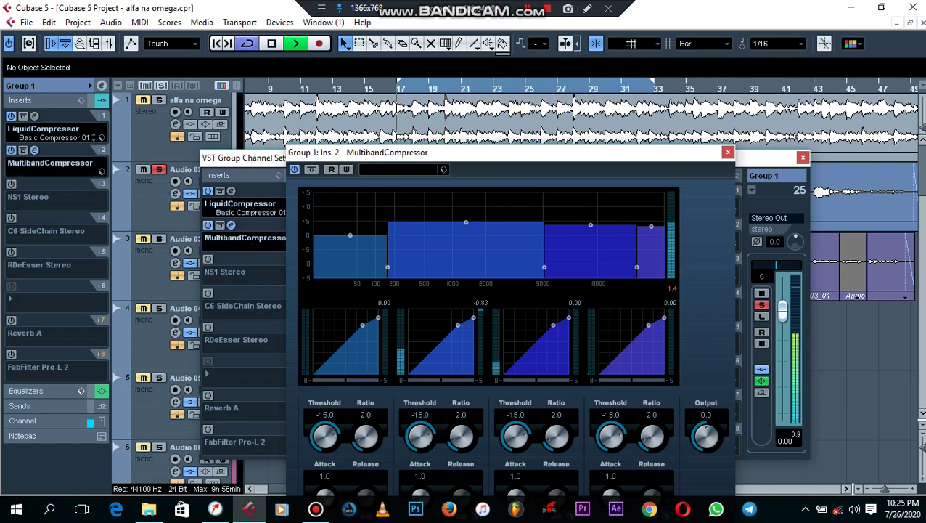
key(space)
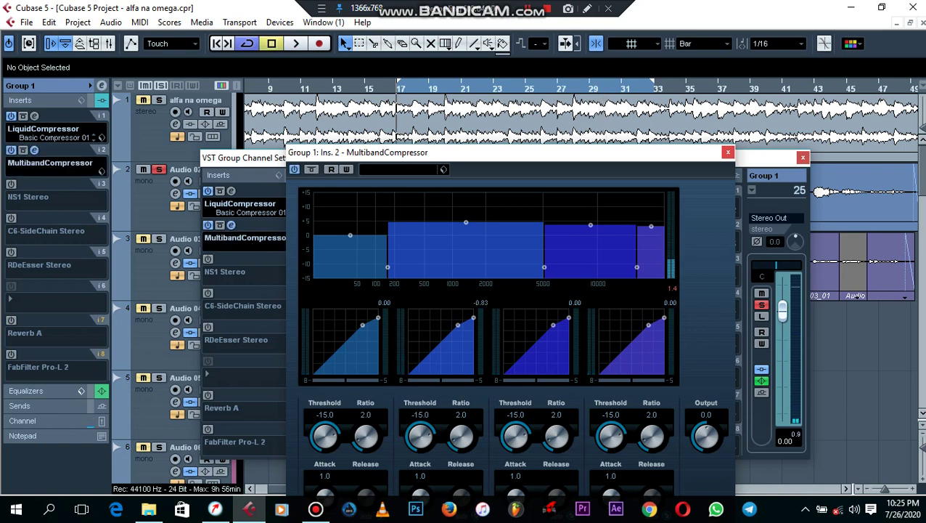
click(728, 152)
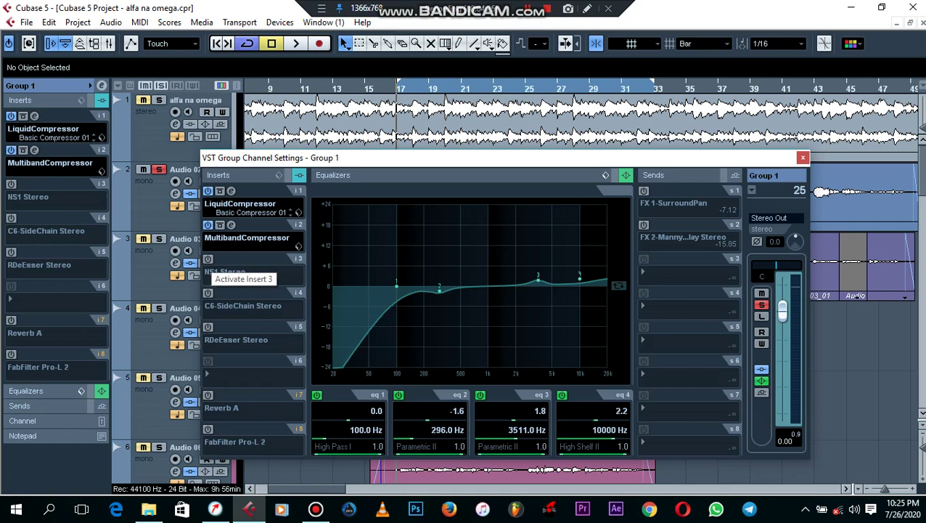
- Activate Group 1's third insert slot and reload the NS1 Stereo plug-in there with its default setting
click(209, 259)
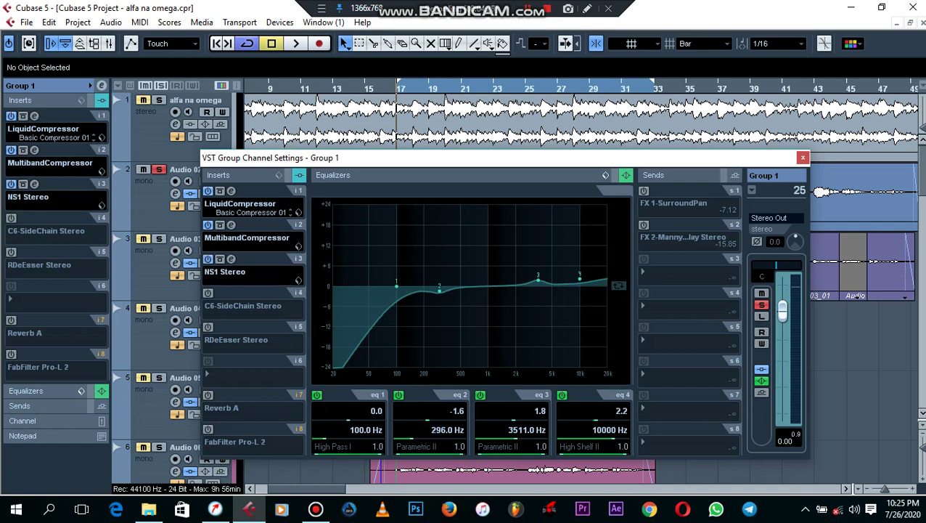
click(231, 260)
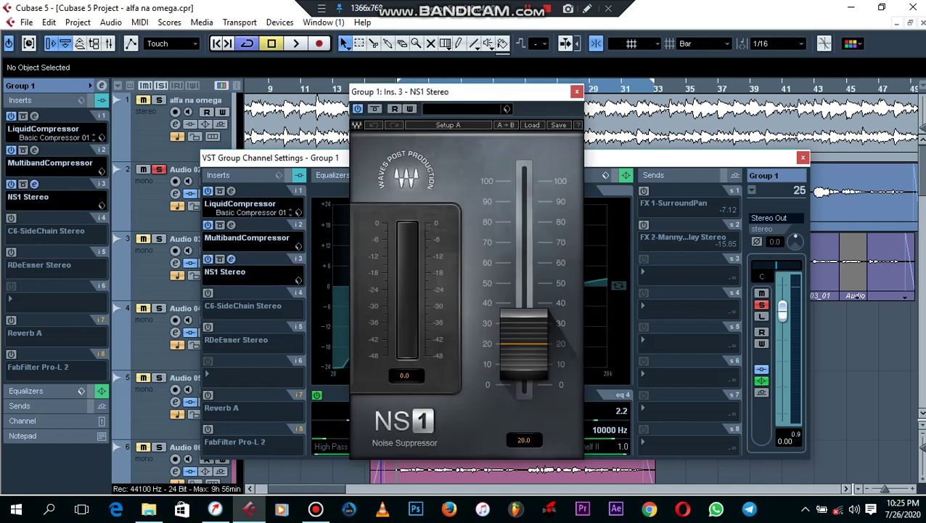
click(245, 282)
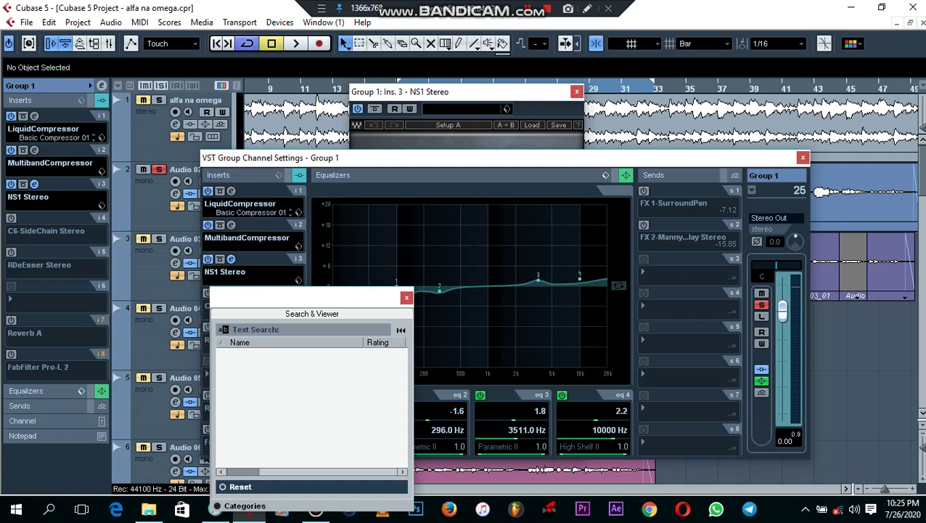
click(233, 273)
click(233, 273)
mouse_move(235, 274)
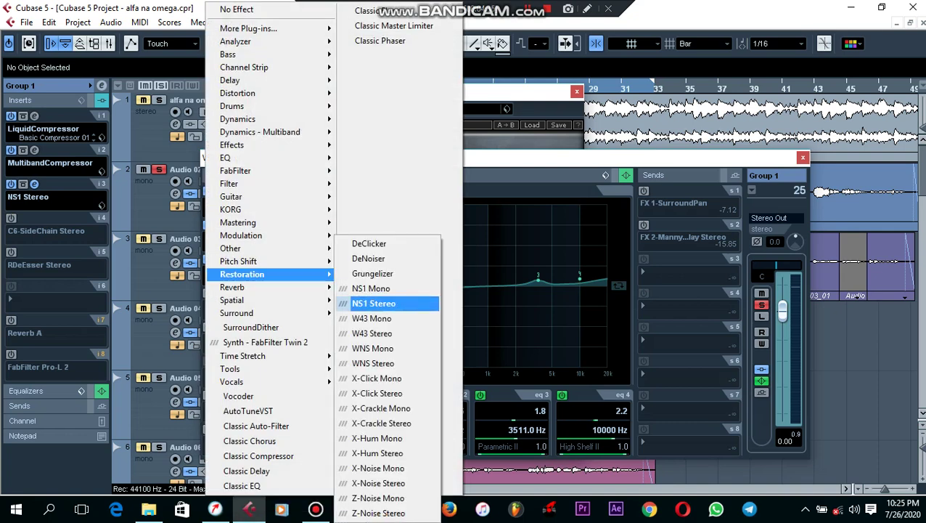
click(374, 304)
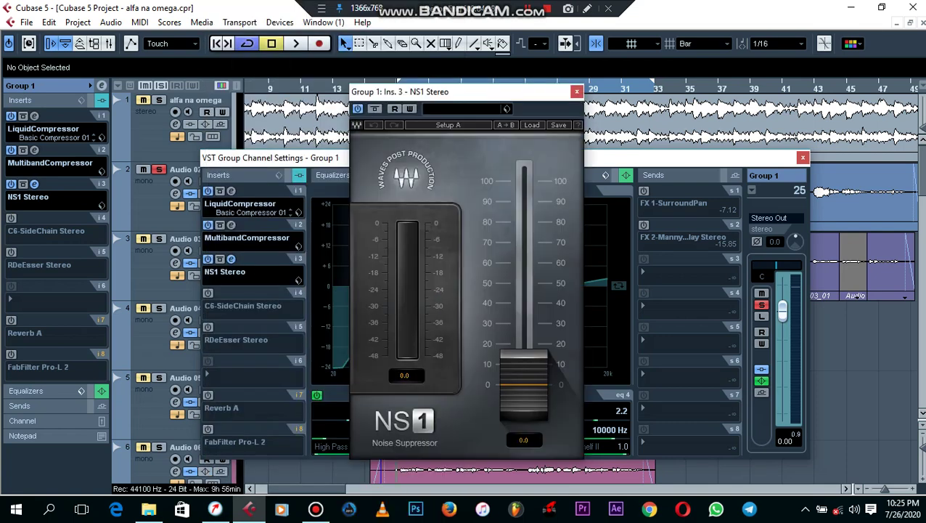
- Set the NS1 noise suppression level to 15.0 during playback, close its editor and stop playback
key(space)
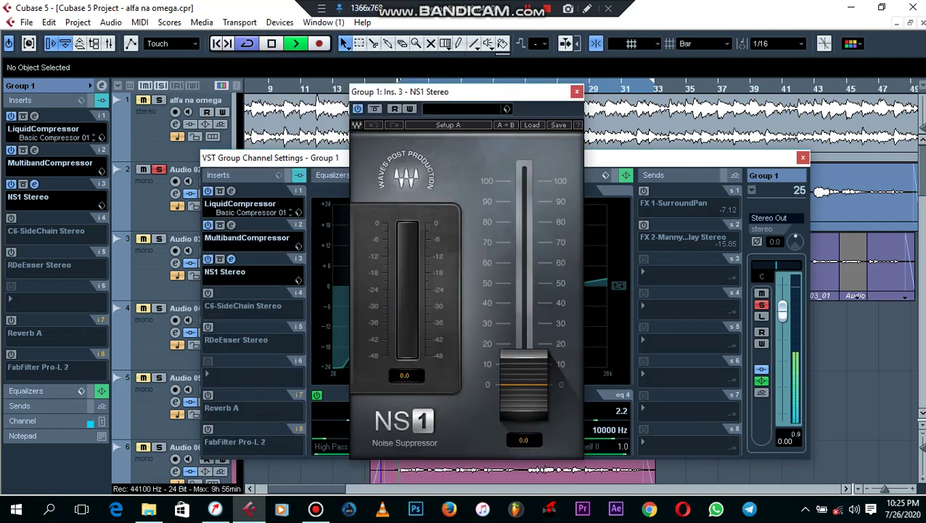
drag(523, 384, 524, 354)
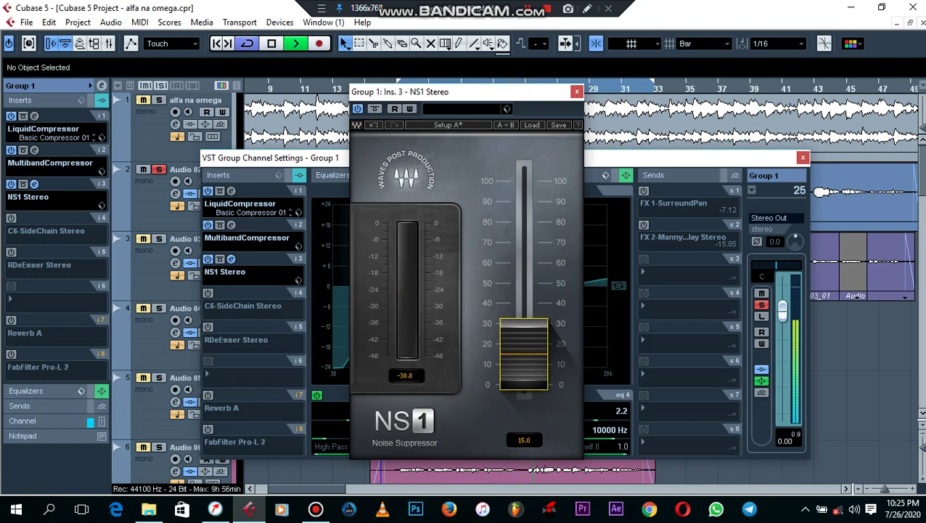
key(Escape)
key(space)
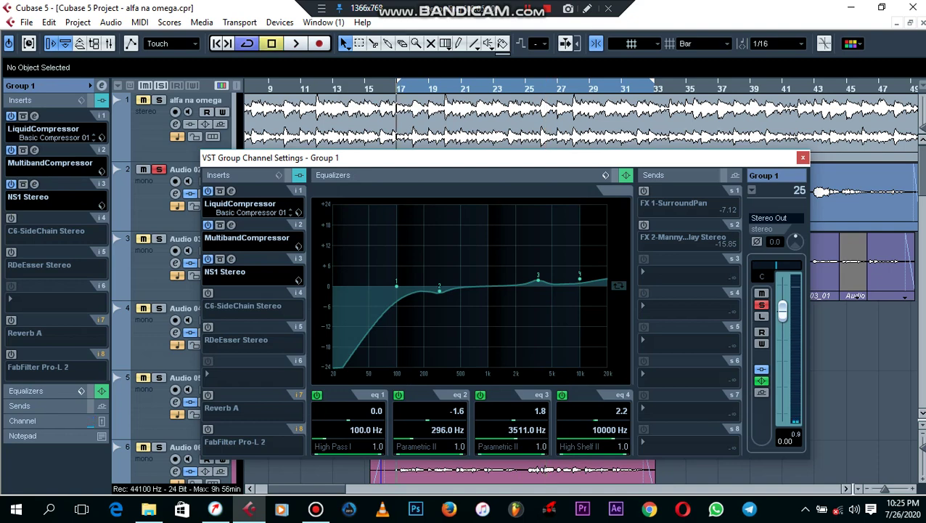
- Activate the C6-SideChain Stereo in Group 1's fourth insert slot and load its Pop vocal preset
click(208, 294)
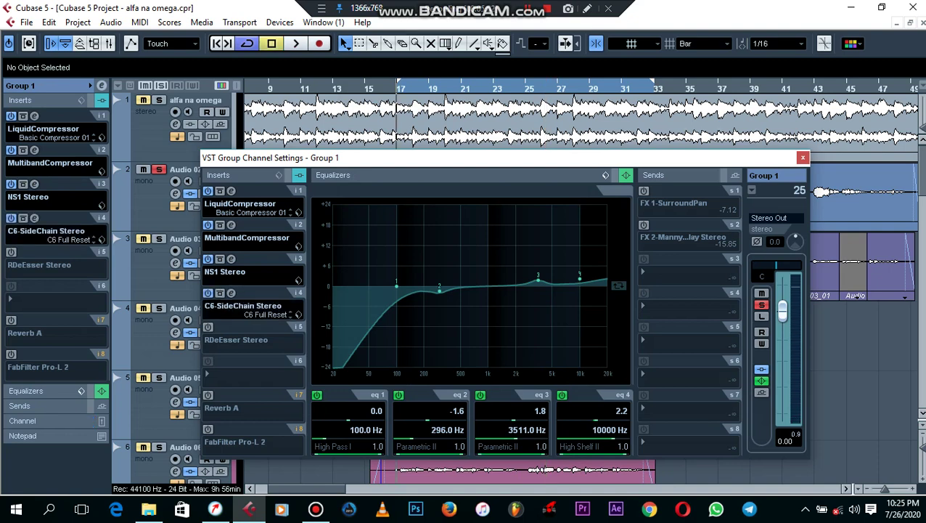
click(231, 293)
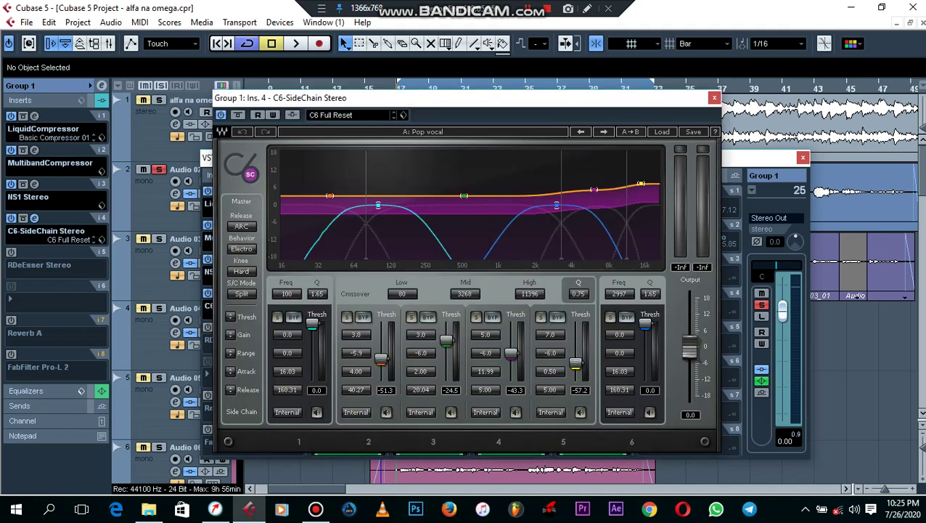
click(347, 115)
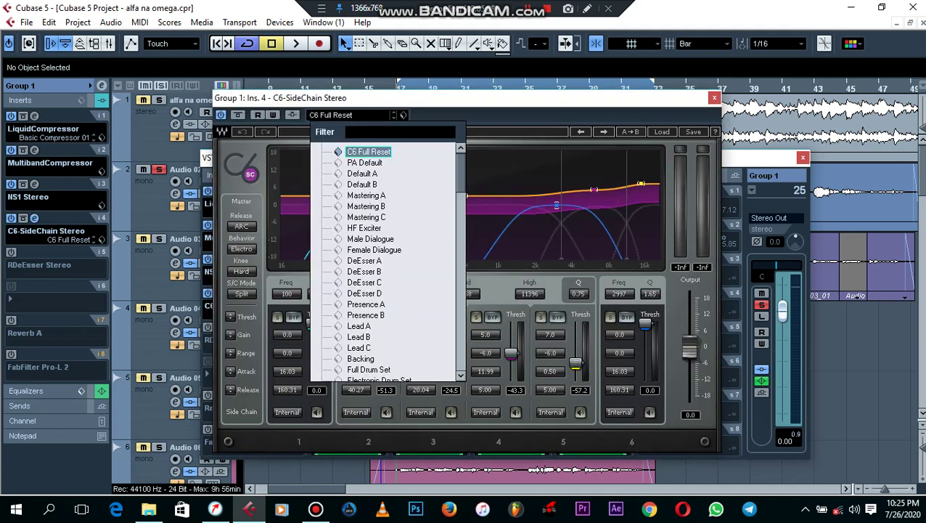
scroll(384, 261, down, 15)
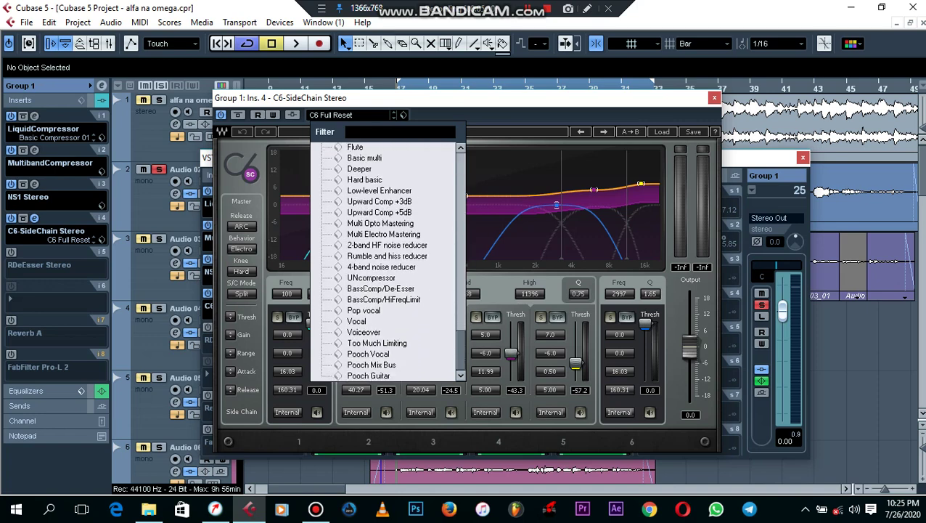
click(364, 307)
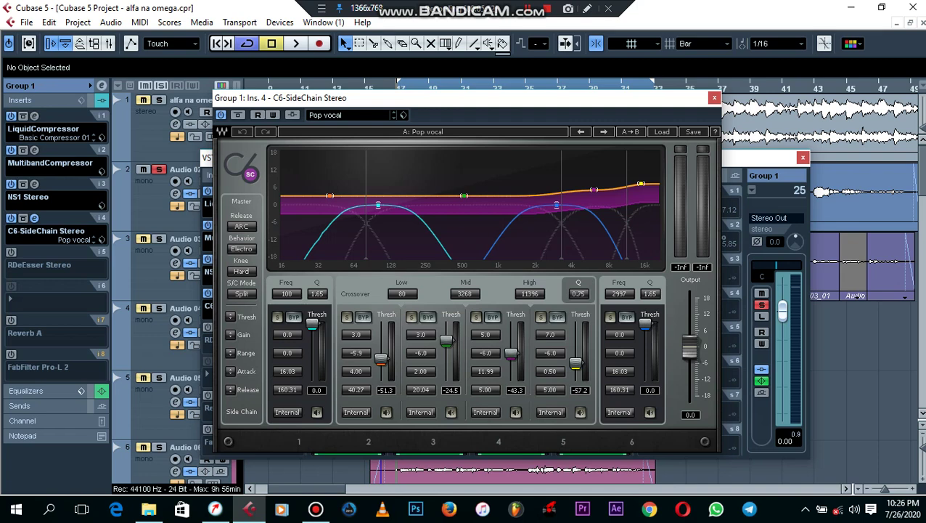
- Audition the vocal twice through the C6-SideChain's Pop vocal preset, stopping playback each time, and close its editor
key(space)
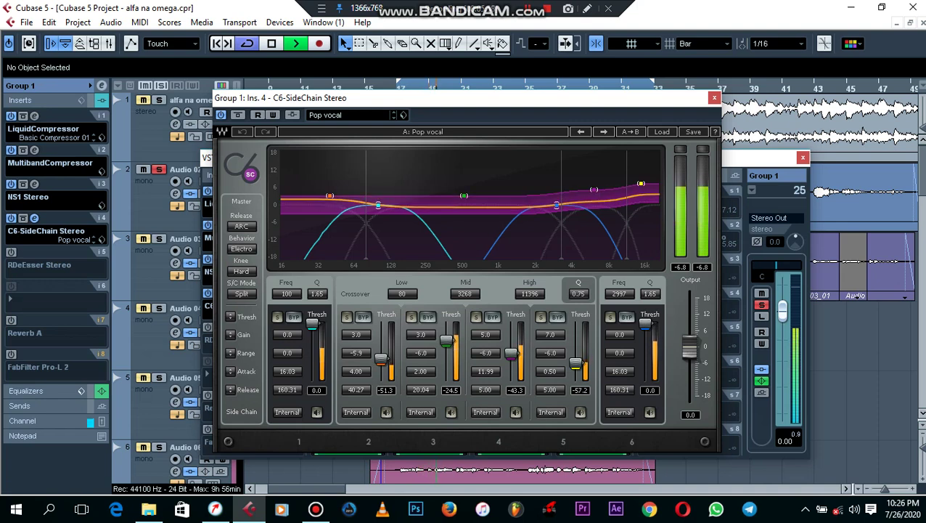
key(space)
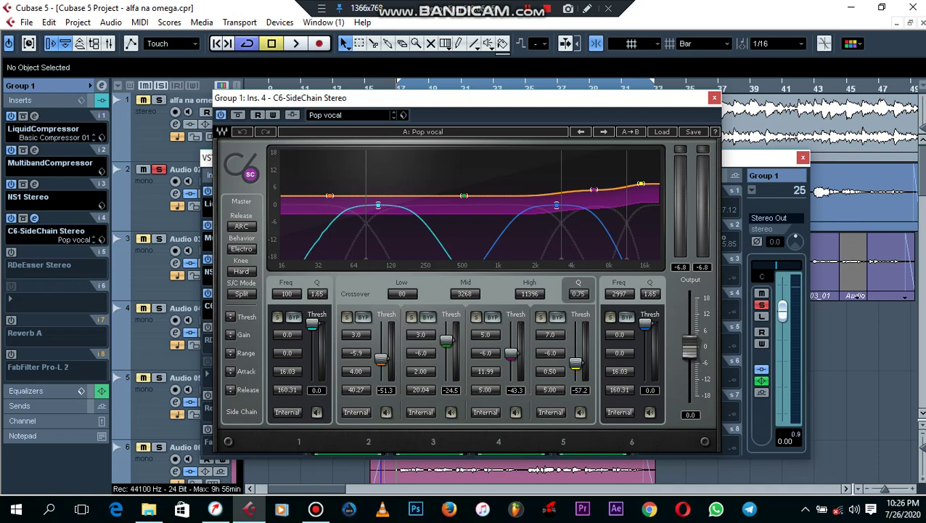
key(space)
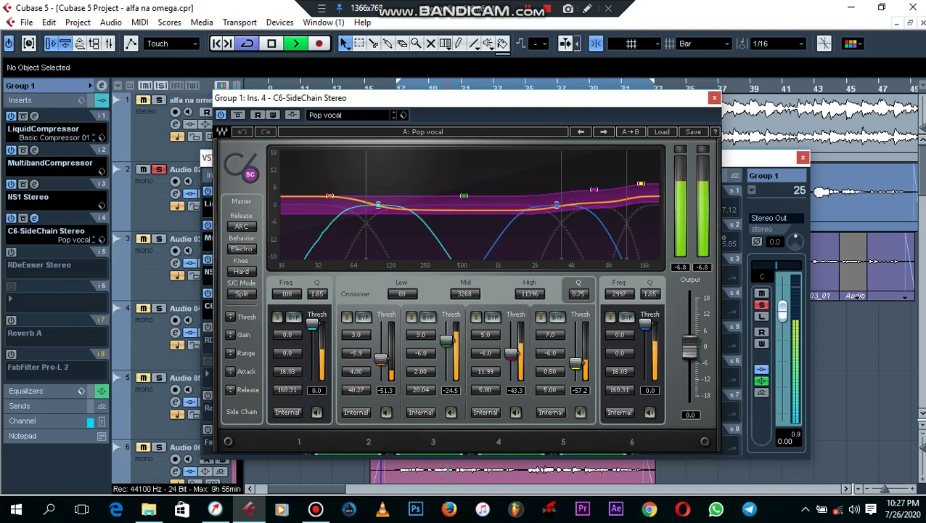
key(space)
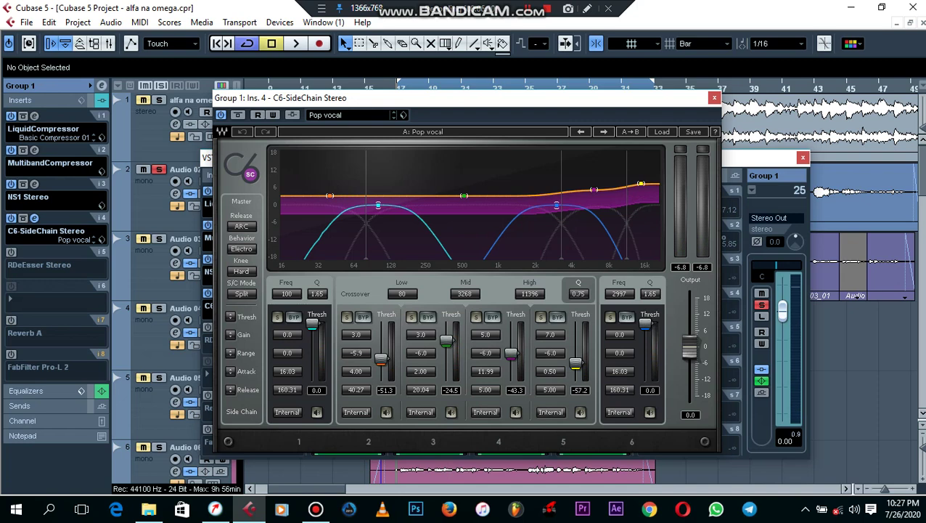
click(714, 98)
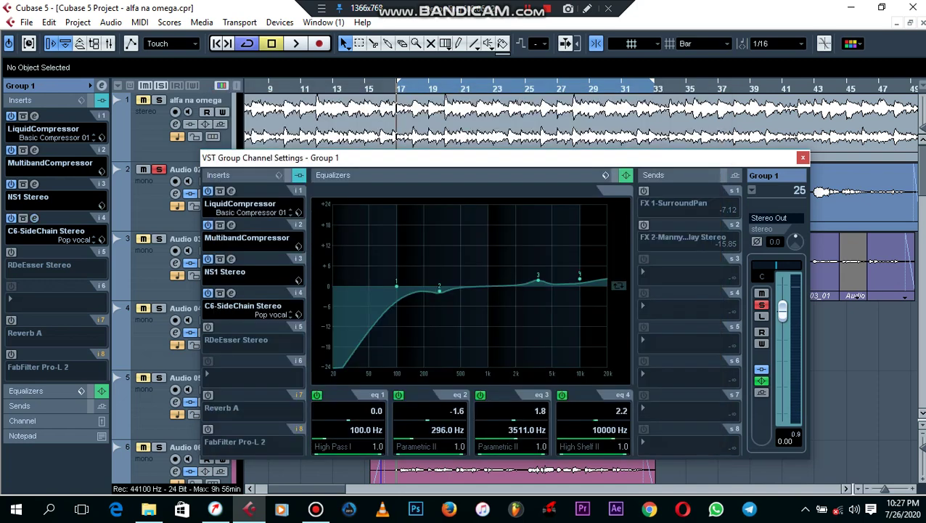
- Activate the RDeEsser Stereo in Group 1's fifth insert slot and FabFilter Pro-L 2 in the eighth, opening the Pro-L 2 editor
click(208, 327)
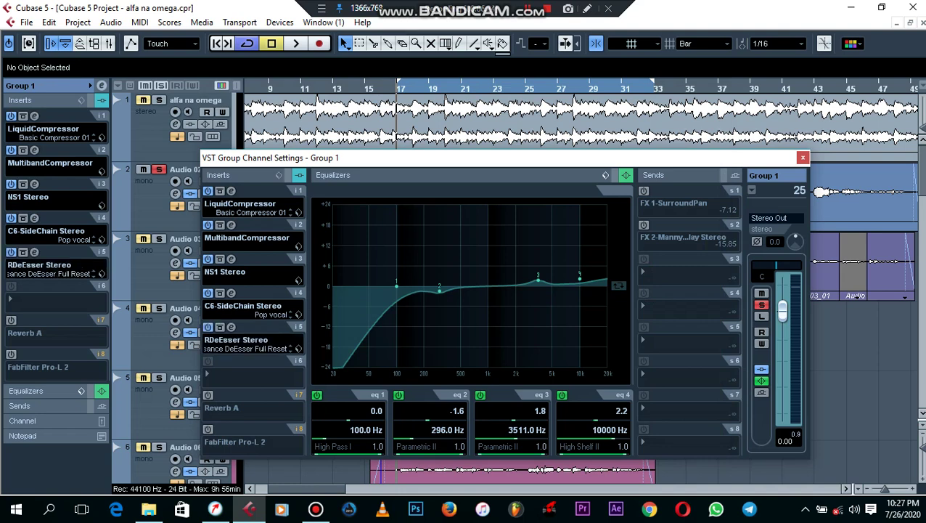
click(611, 166)
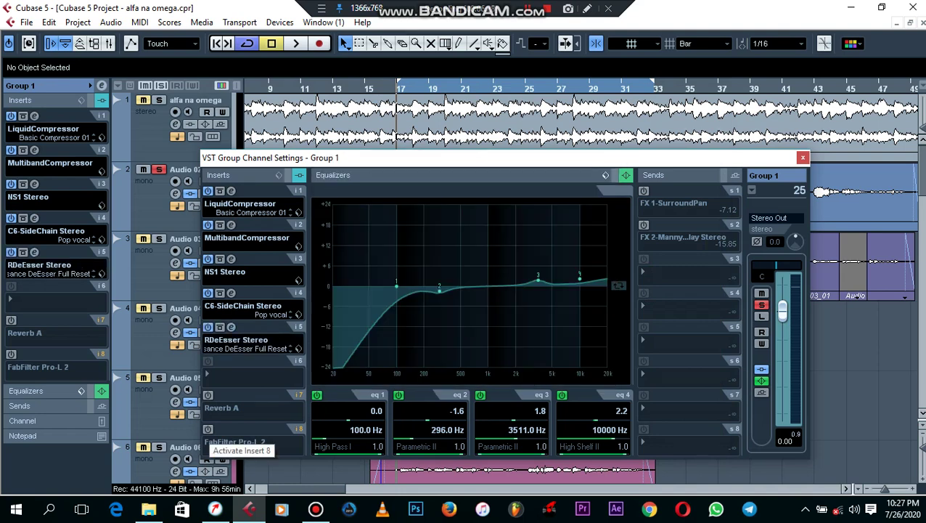
click(207, 429)
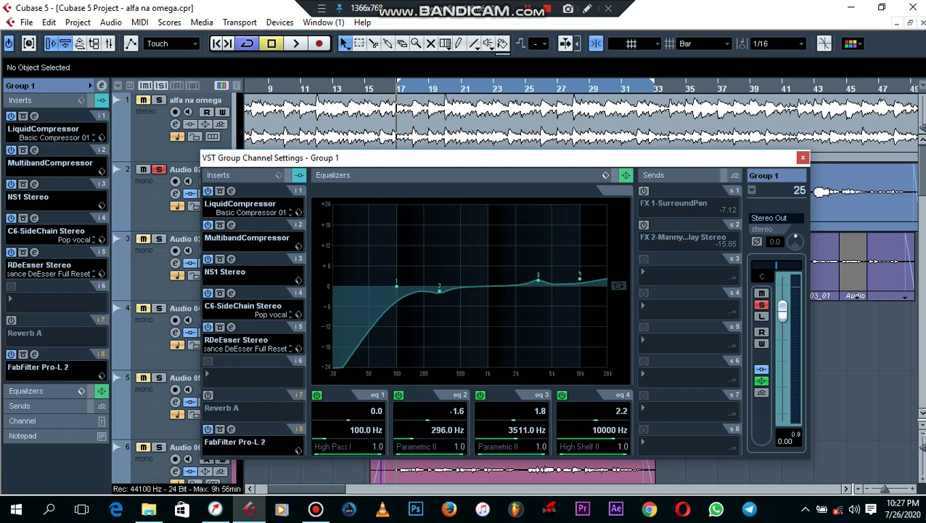
click(231, 429)
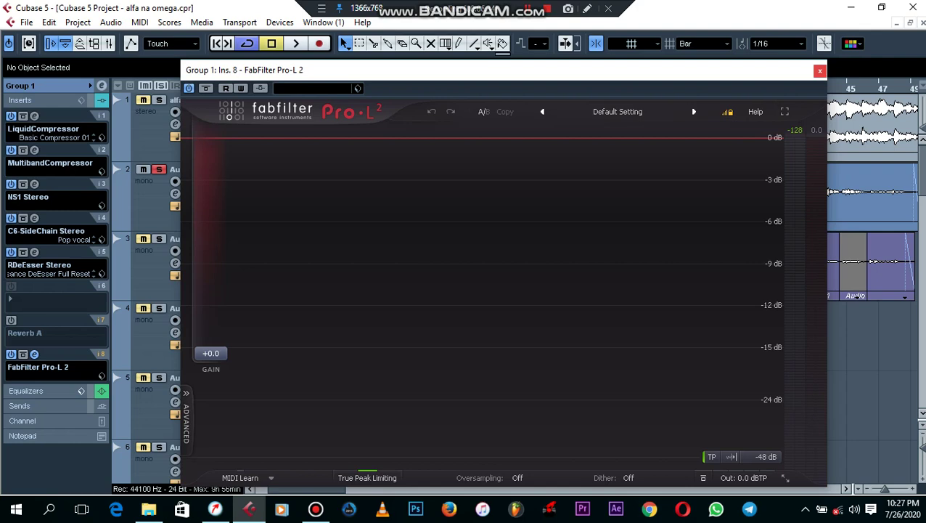
- Close the Pro-L 2 editor, activate Group 1's seventh insert slot and load a fresh Reverb A into it
click(819, 71)
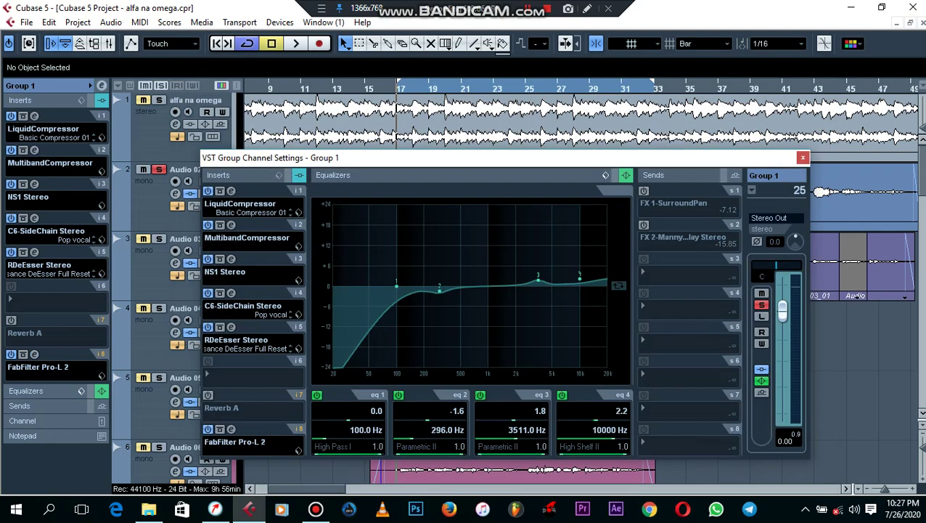
click(209, 395)
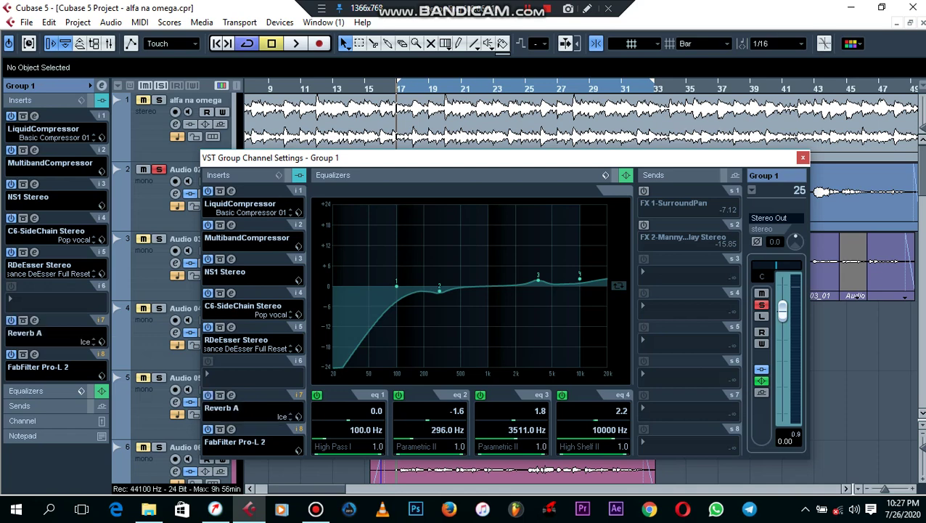
click(231, 395)
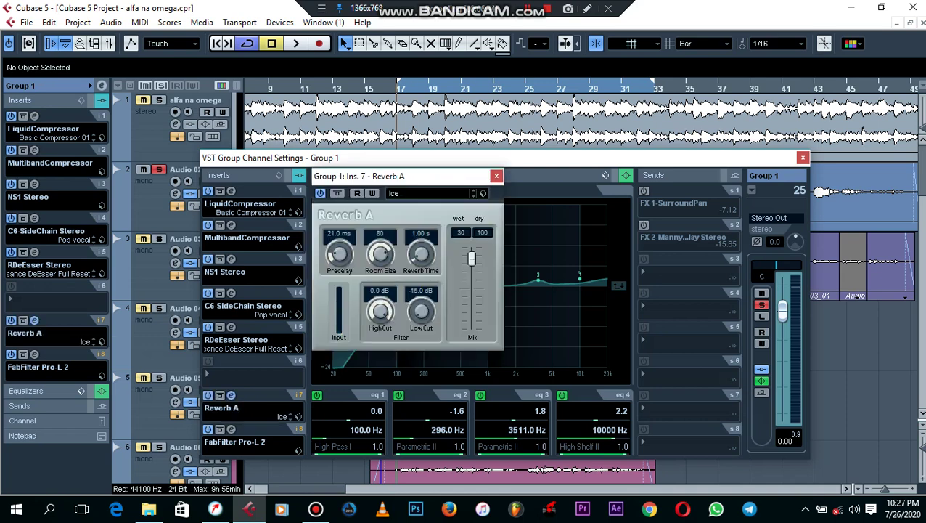
click(232, 407)
mouse_move(239, 287)
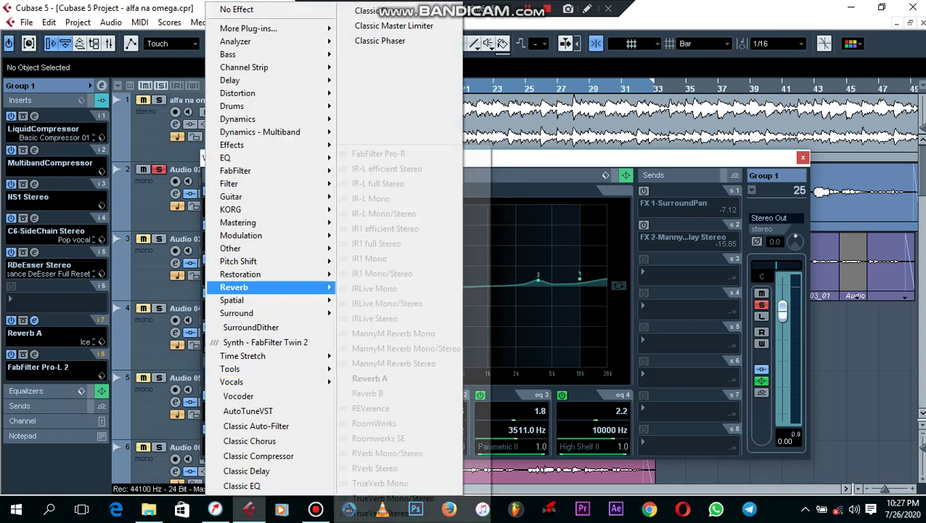
click(370, 378)
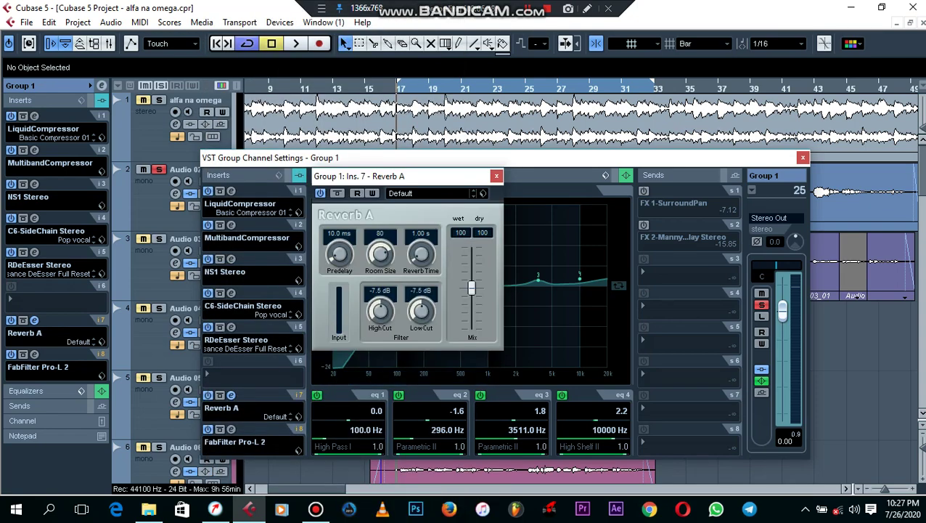
- Choose the Ice preset in Reverb A and set its predelay to 21 ms
click(428, 193)
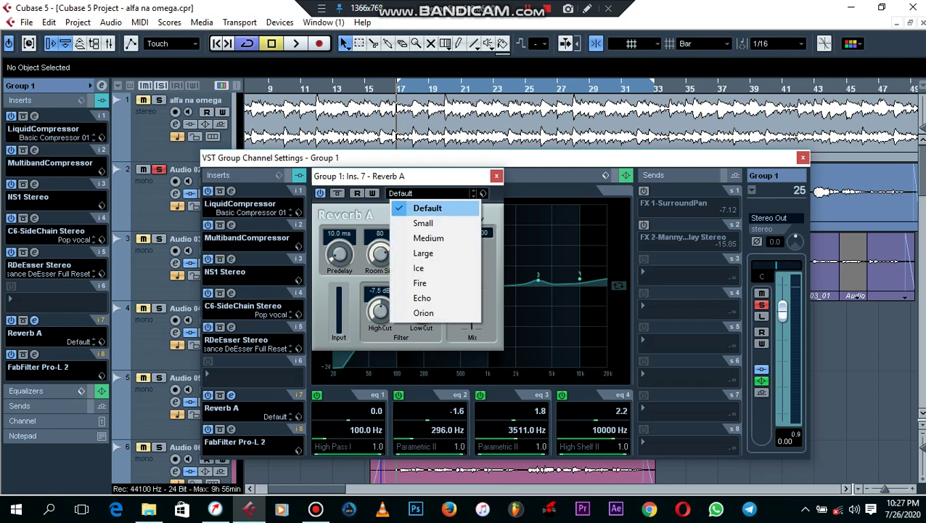
click(418, 268)
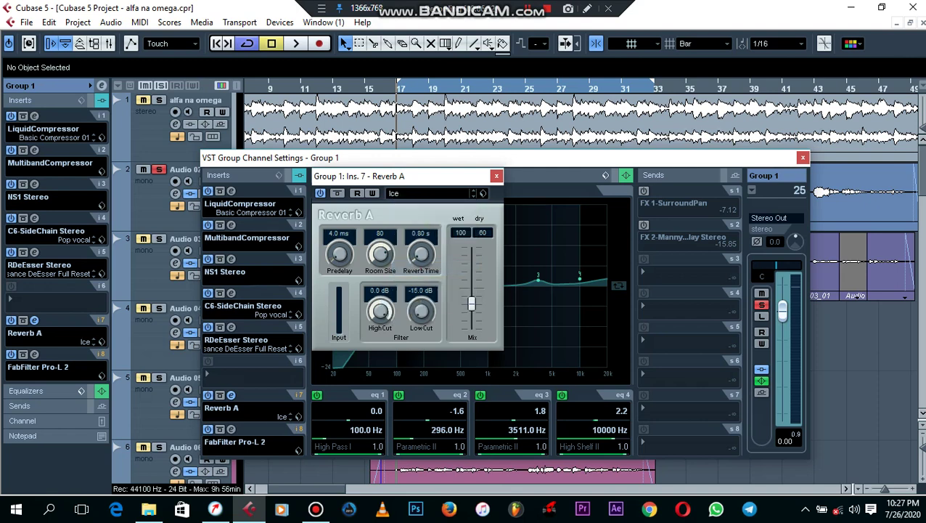
click(339, 234)
text(21)
key(Return)
key(F2)
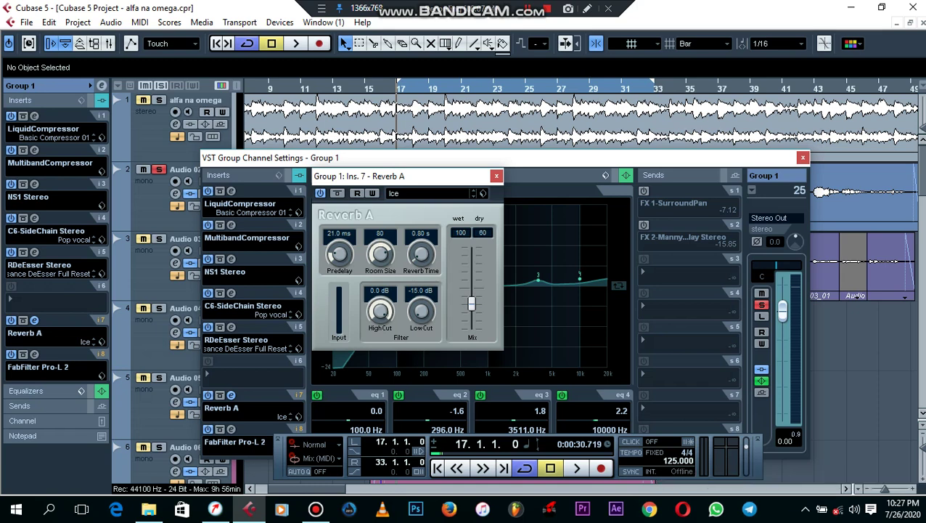
key(F2)
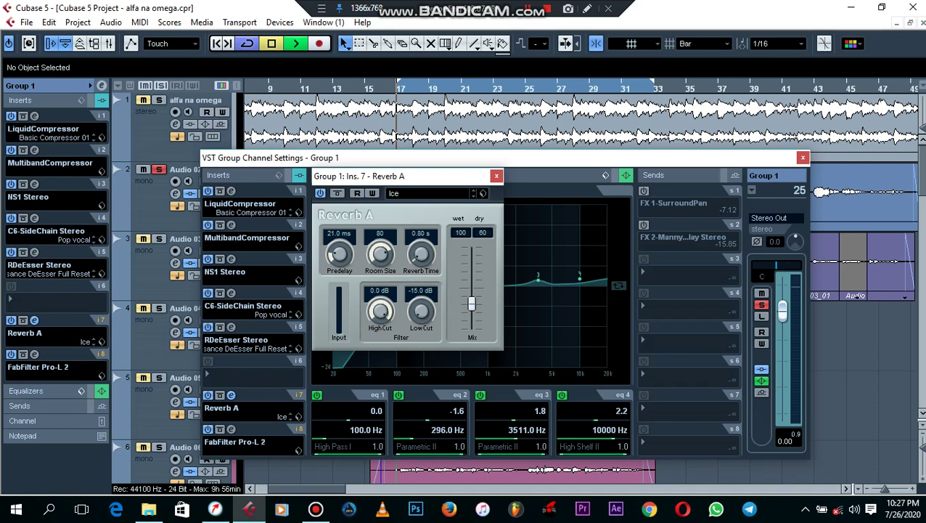
- During playback set Reverb A's mix to 30 wet and 100 dry with a 1.00 s reverb time, close its editor and stop playback
key(space)
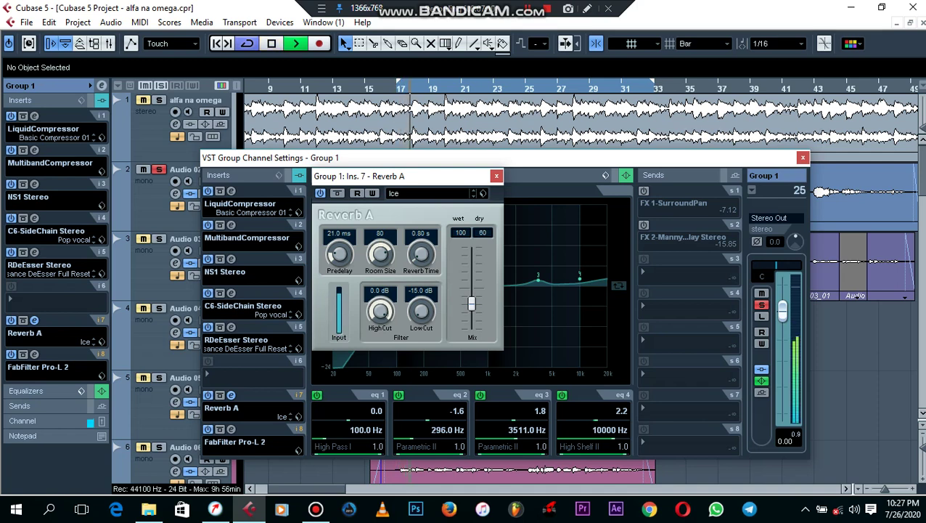
drag(472, 304, 472, 259)
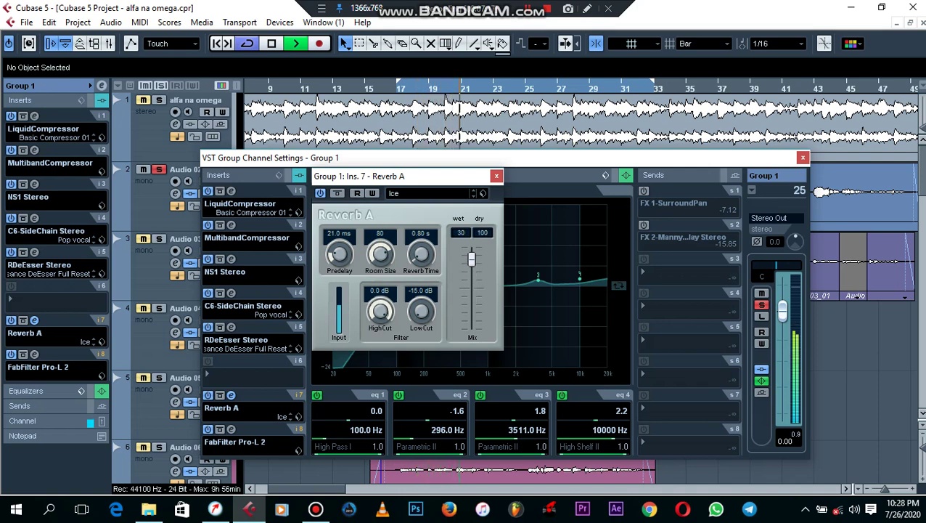
click(421, 233)
text(1)
key(Return)
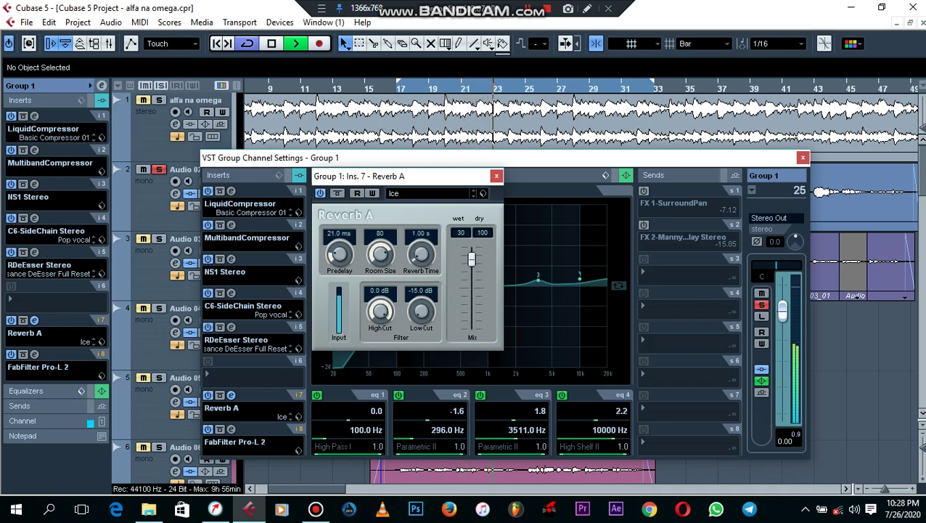
click(497, 176)
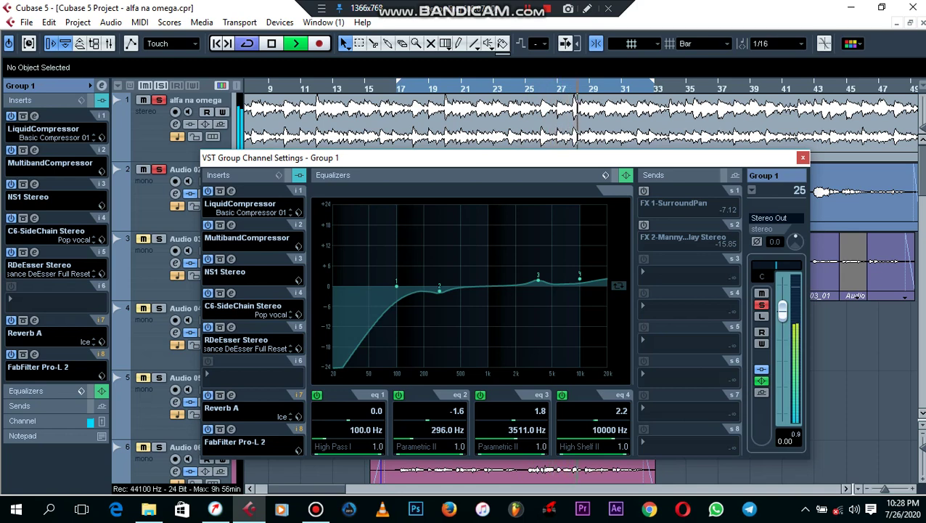
key(space)
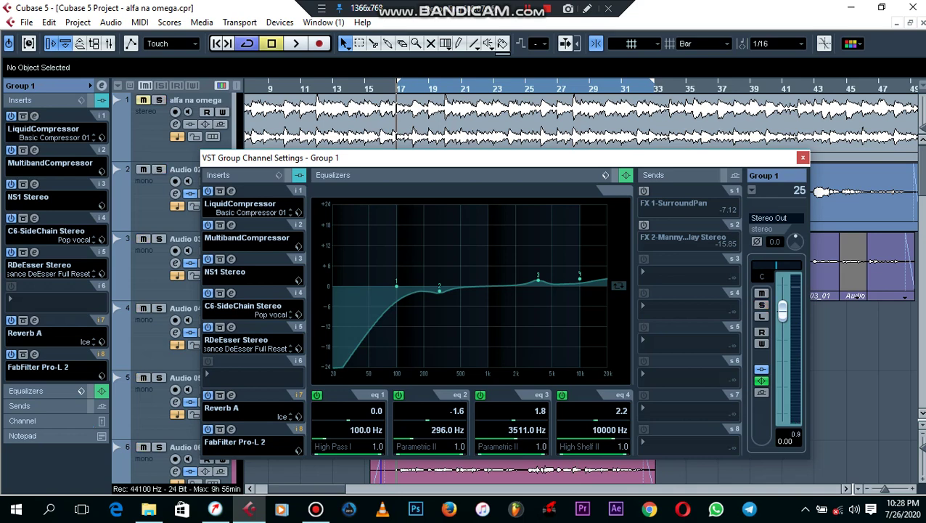
- Solo Group 1 and activate its sends to FX 1-SurroundPan and FX 2-MannyM Delay Stereo
scroll(160, 290, down, 10)
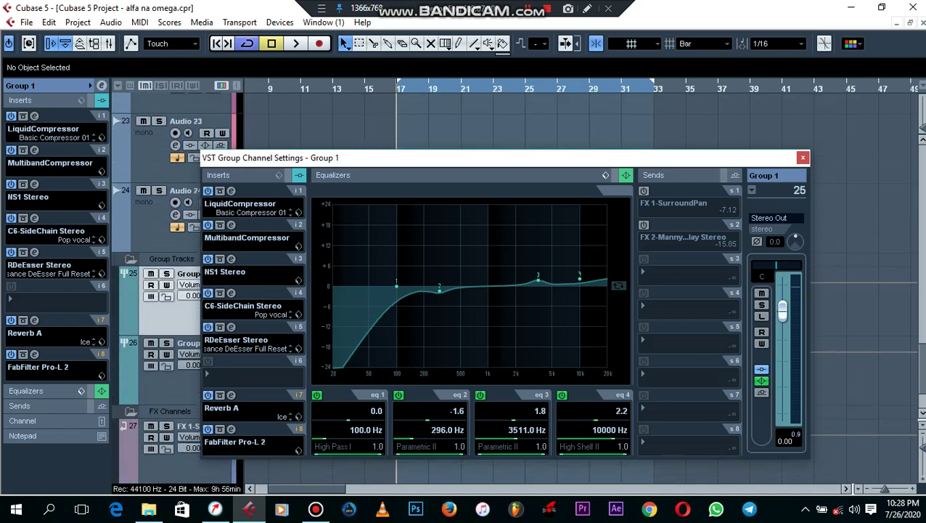
click(166, 273)
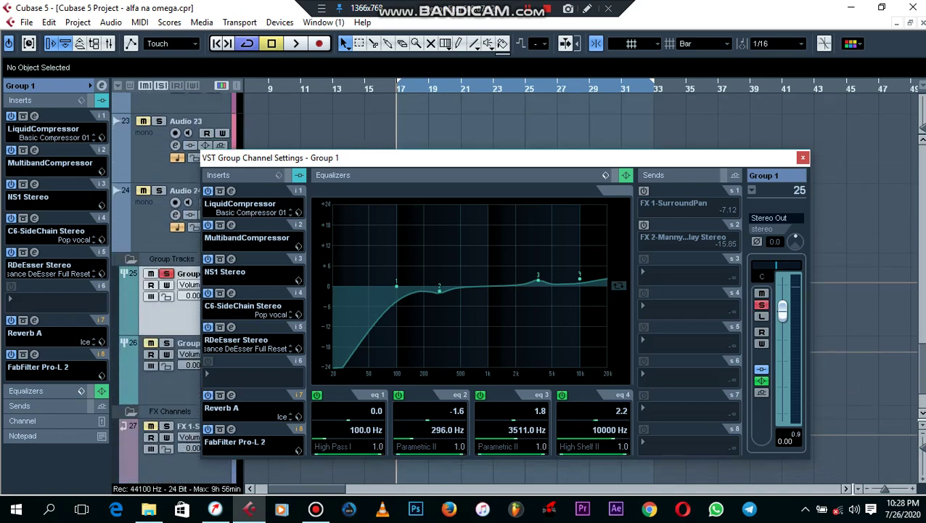
click(644, 191)
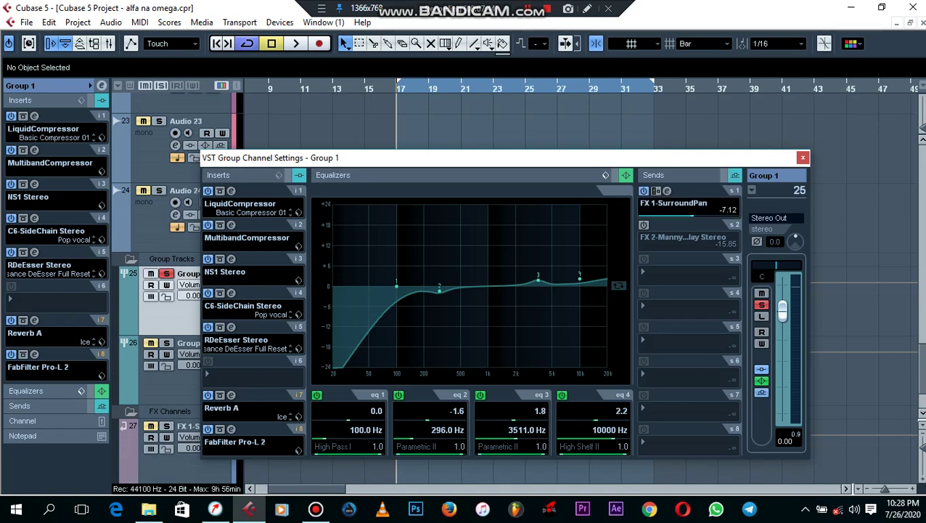
click(644, 225)
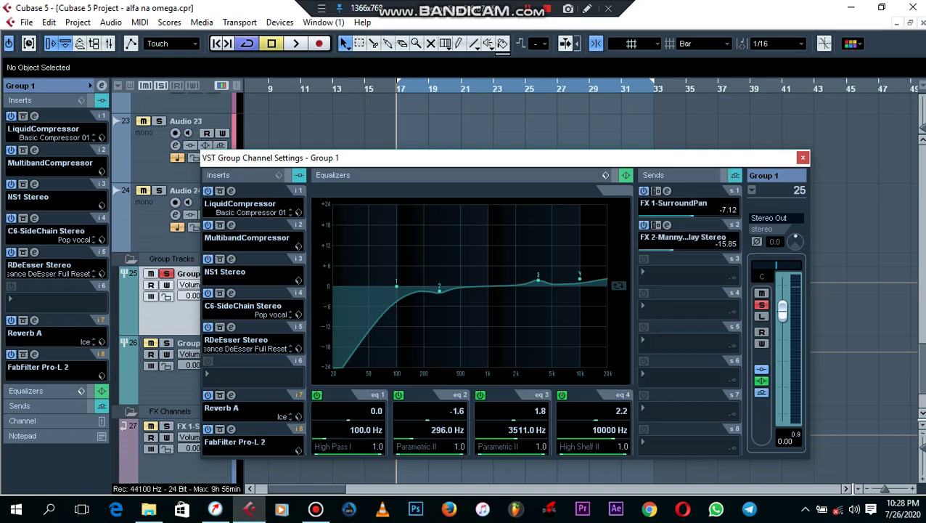
- Examine the SurroundPan settings on the FX 1 channel, close its editor and return to Group 1
scroll(174, 290, down, 3)
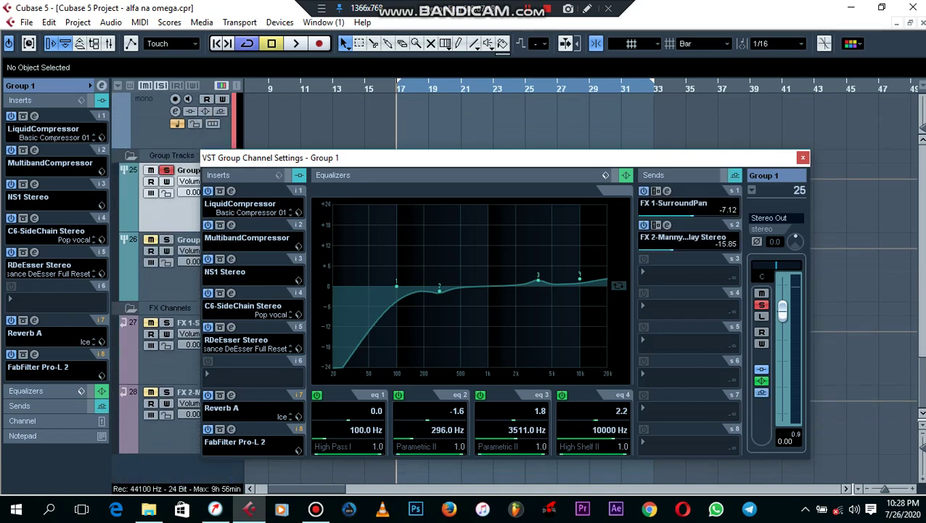
click(168, 365)
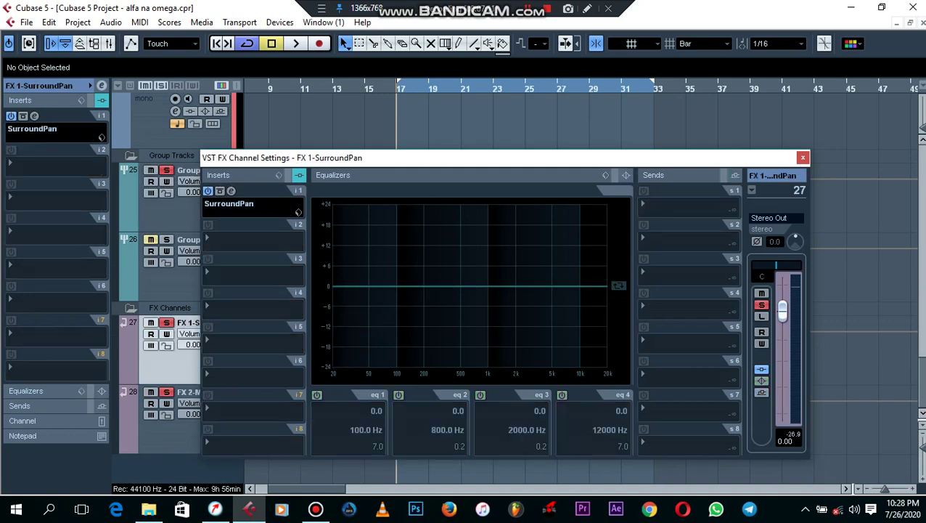
click(231, 191)
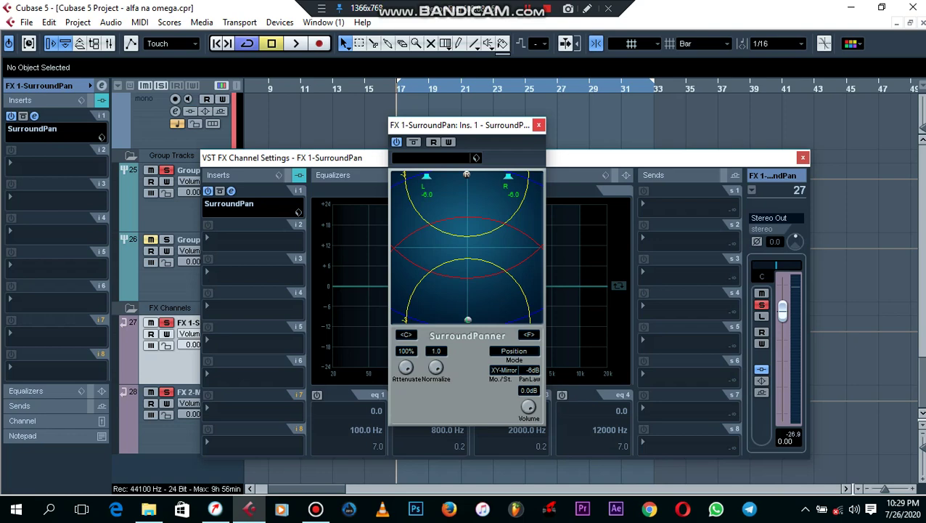
click(538, 125)
click(169, 211)
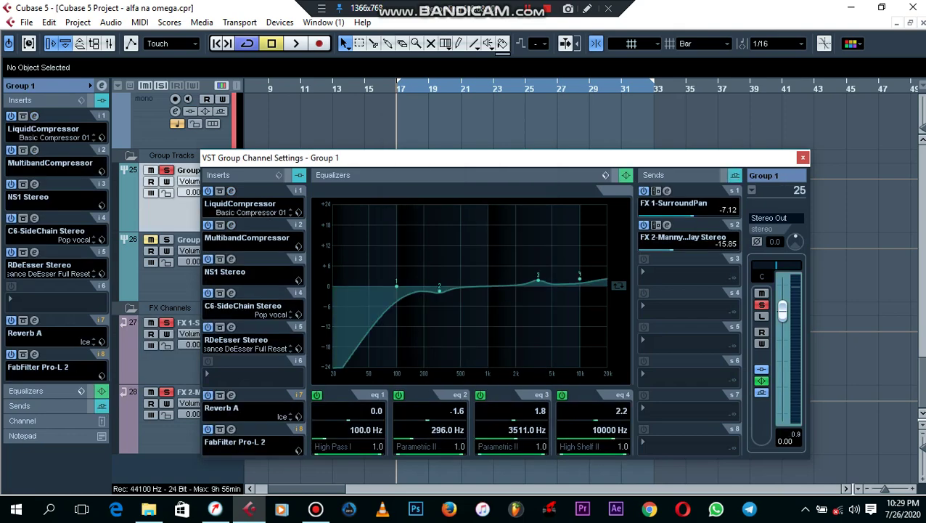
- On FX 2's MannyM Delay Stereo, turn the unlinked high-pass to minimum, relink the filters, lower the low-pass, close the editor and return to Group 1
click(169, 434)
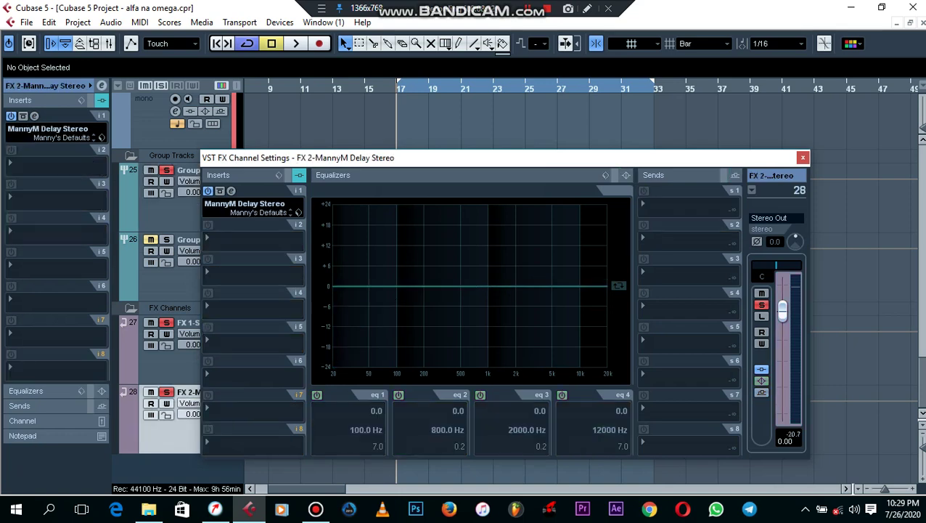
click(231, 191)
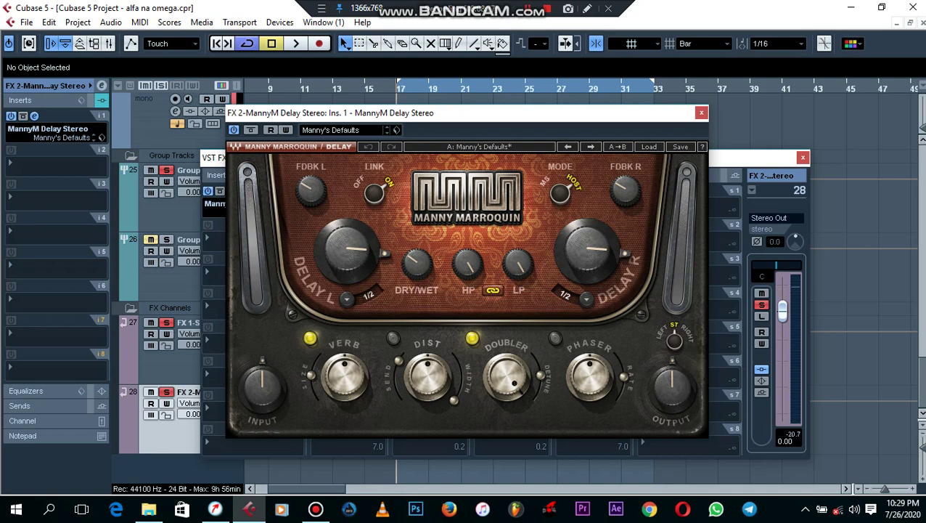
click(493, 291)
drag(467, 264, 468, 327)
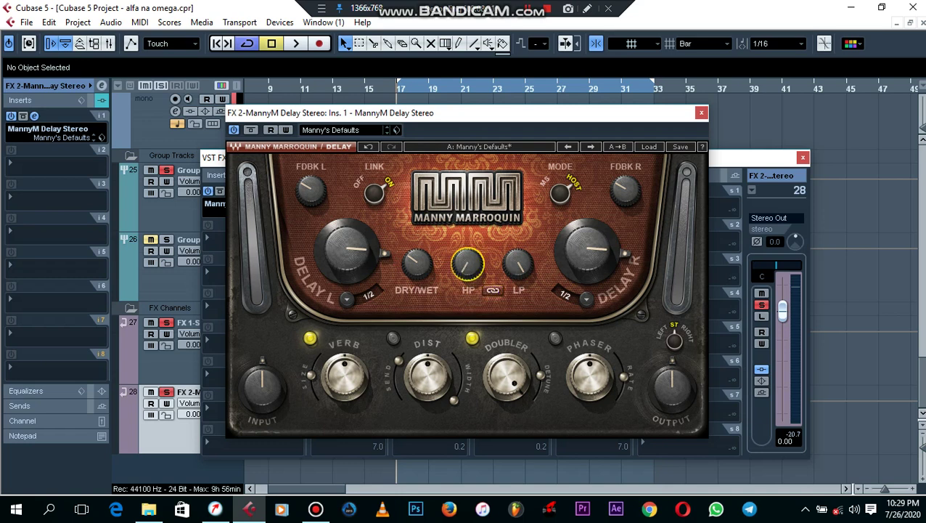
click(493, 291)
drag(518, 265, 518, 287)
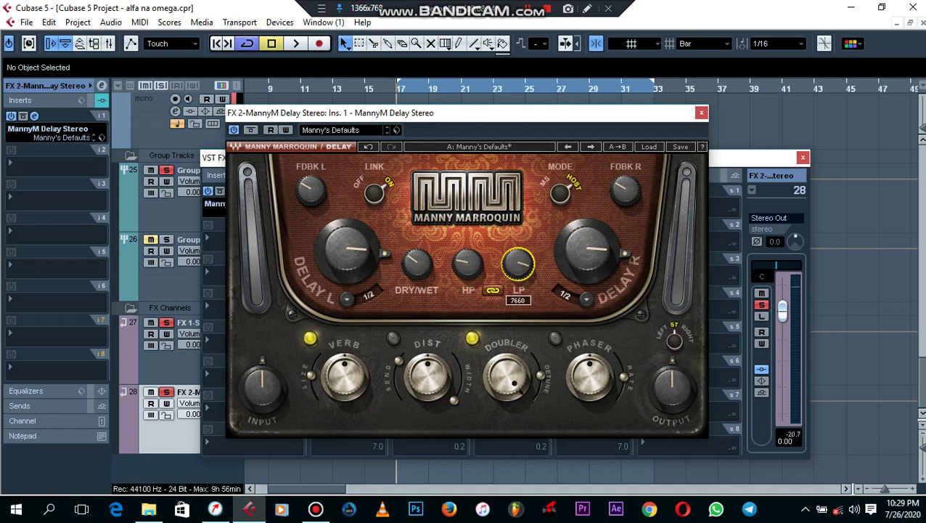
mouse_move(518, 265)
mouse_down()
mouse_move(518, 286)
mouse_move(518, 267)
mouse_up()
click(467, 265)
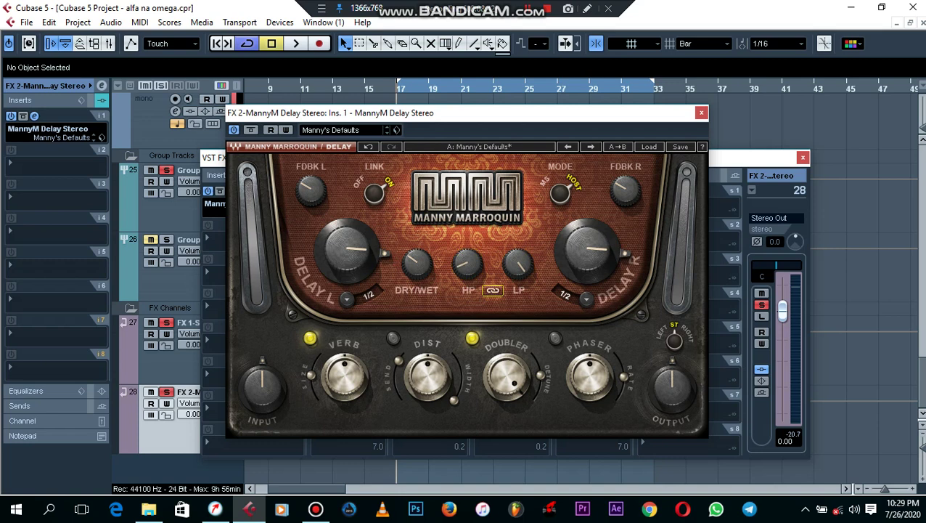
click(468, 265)
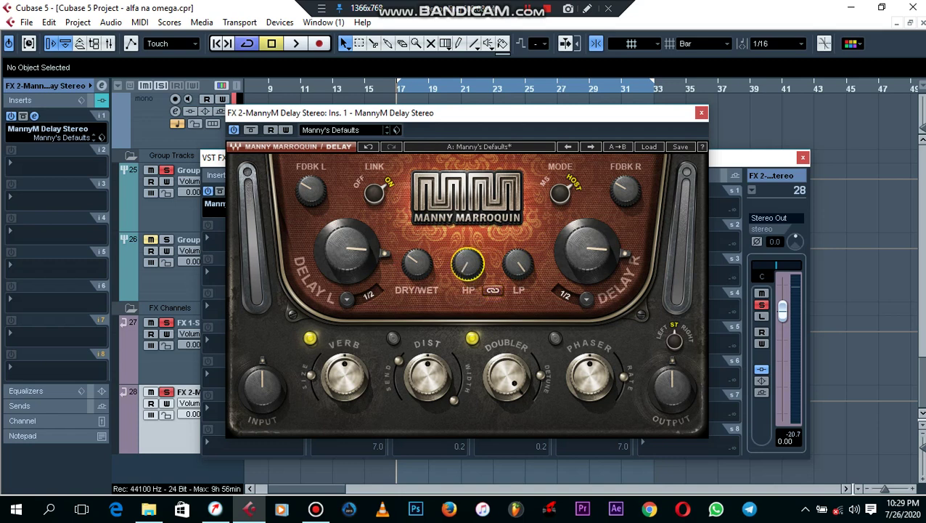
click(519, 266)
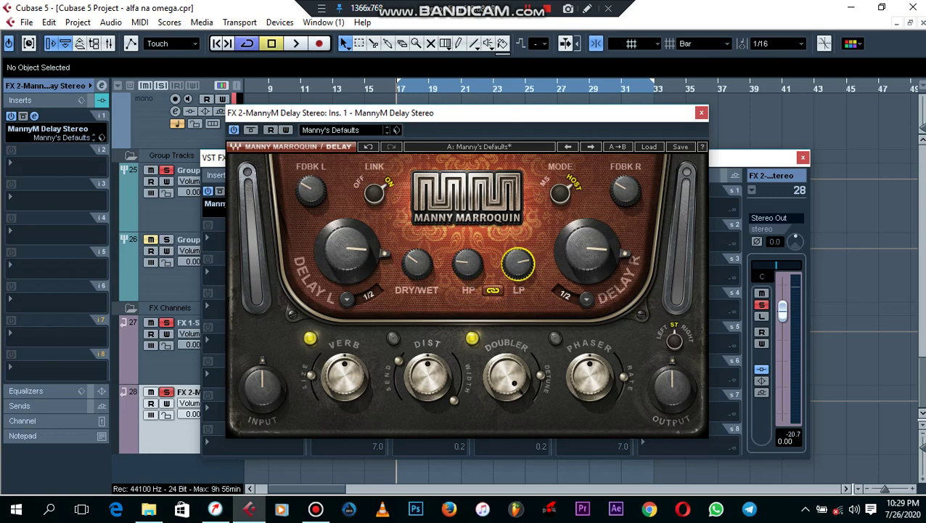
click(701, 112)
click(174, 196)
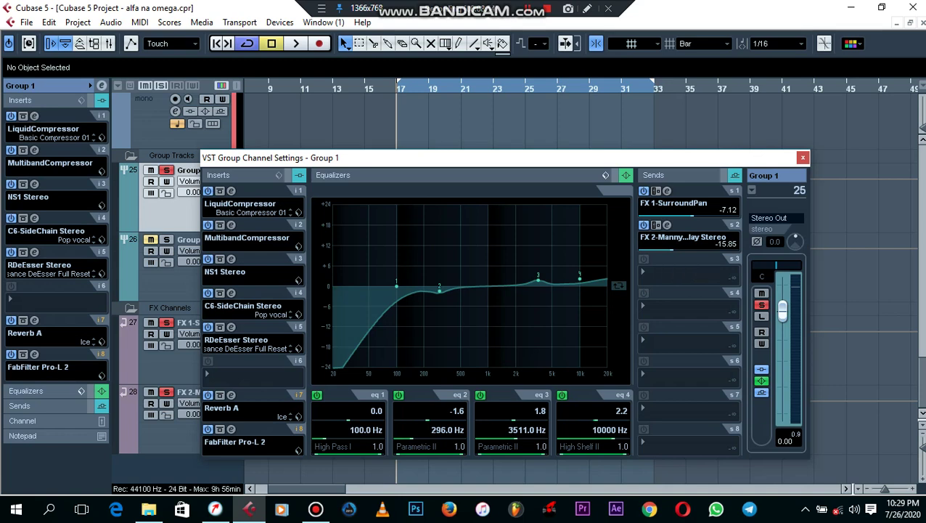
- Audition the vocal with Group 1's sends active alongside the alfa na omega beat, and stop playback
key(space)
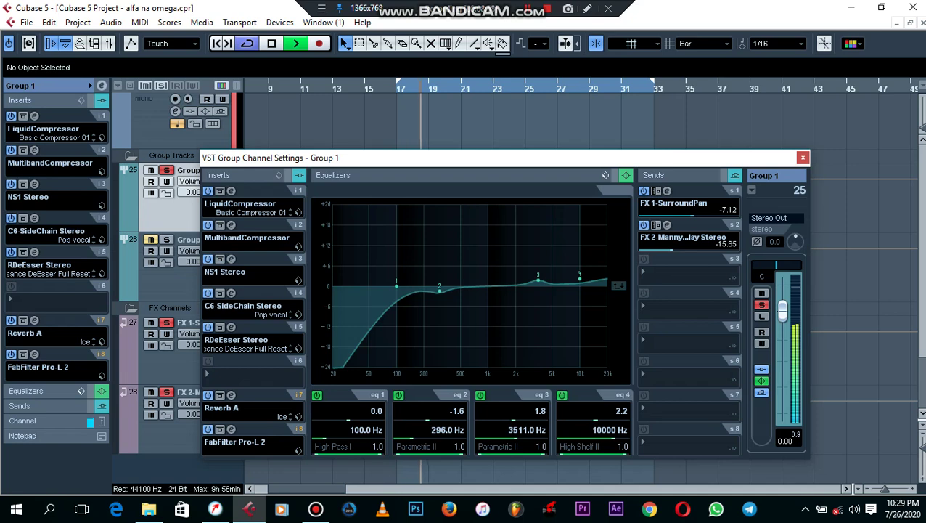
scroll(581, 181, up, 10)
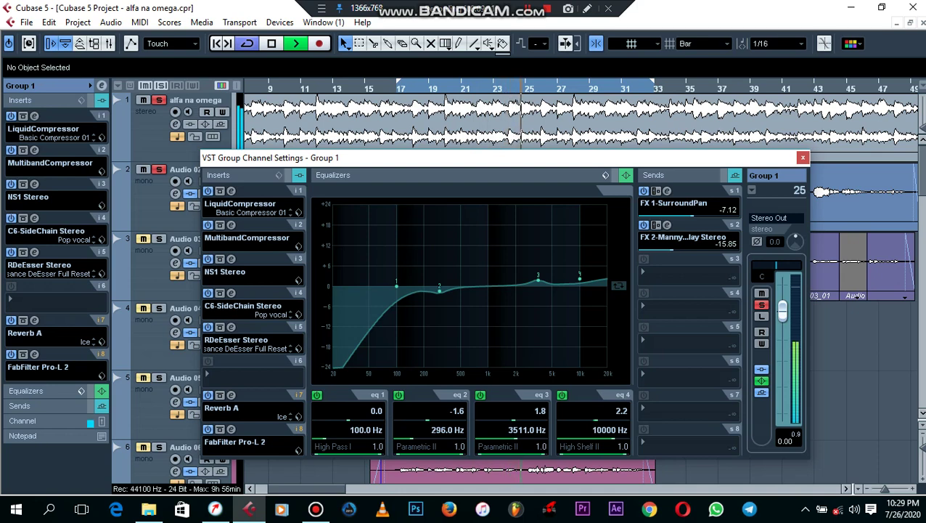
key(space)
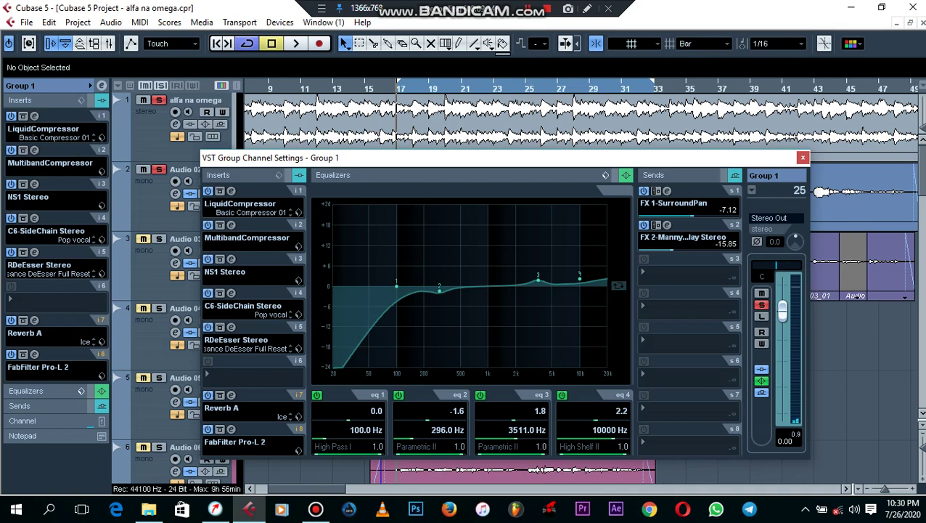
- Reopen Group 1's Reverb A, check its wet/dry mix during playback, stop playback and close the editor
click(230, 395)
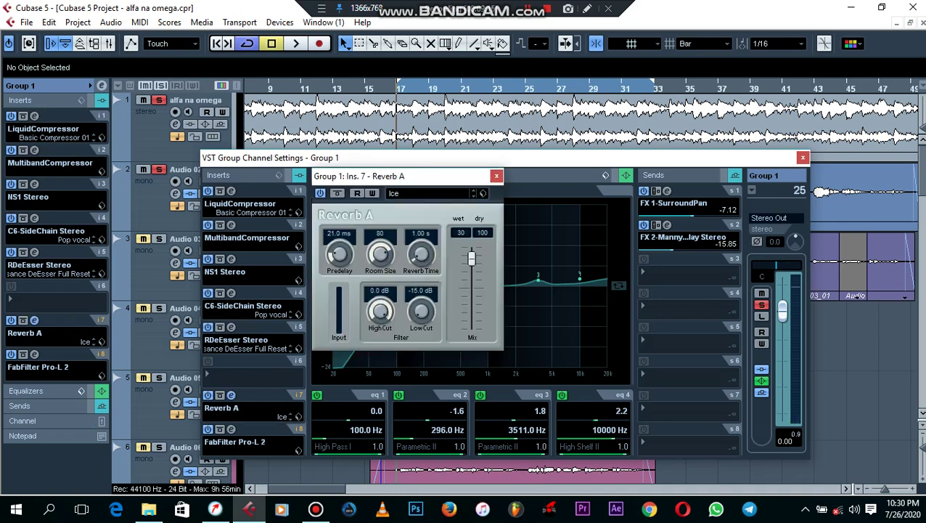
drag(472, 258, 472, 267)
key(space)
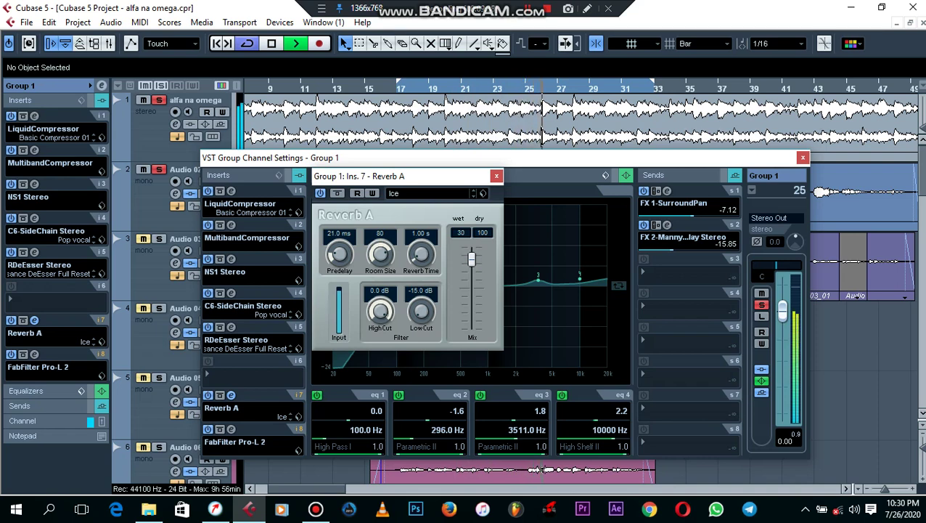
key(space)
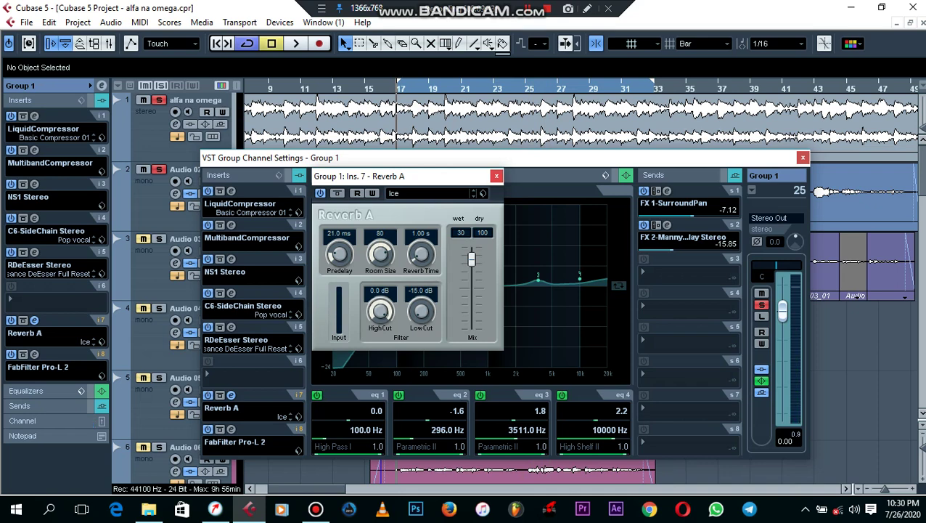
click(497, 176)
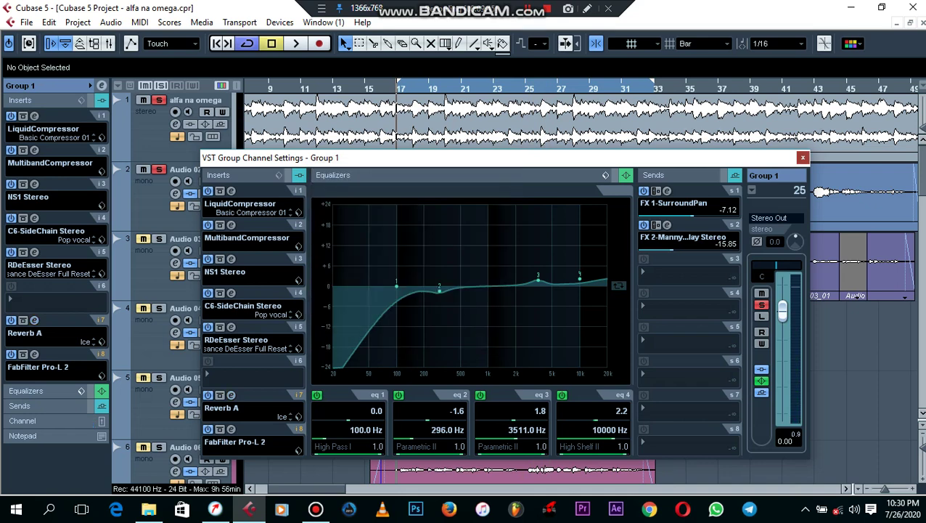
- Close Group 1's channel settings window and play back the soloed beat and Audio 02 vocal
click(803, 157)
drag(923, 171, 923, 149)
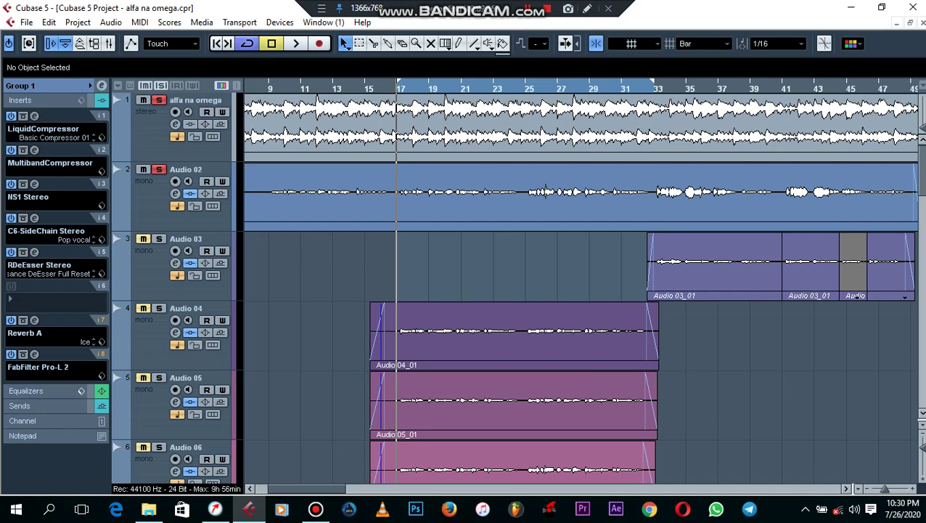
key(space)
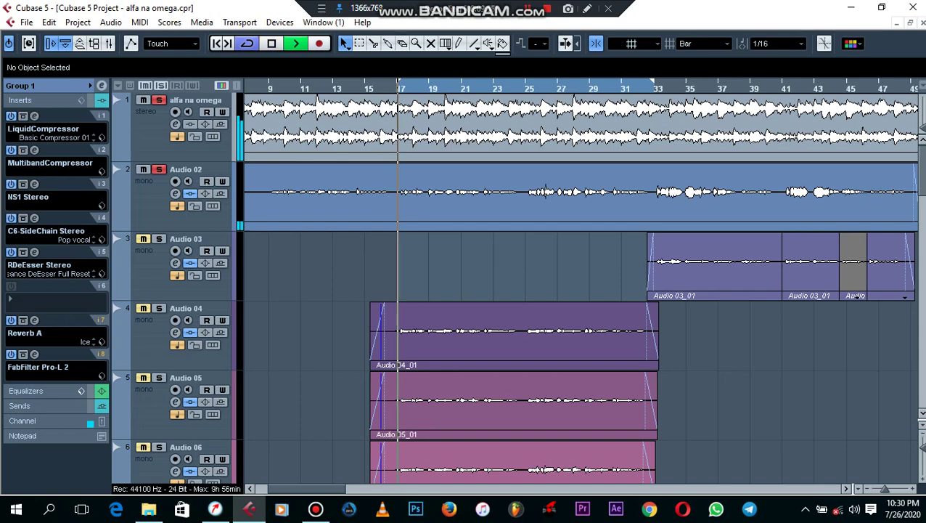